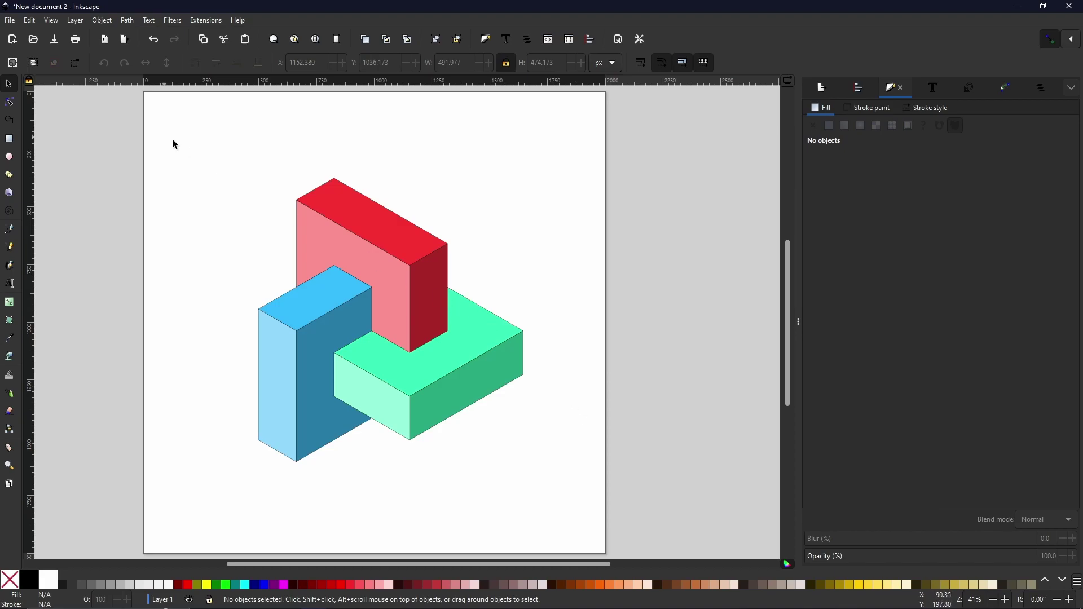
Select all three coloured interlocking blocks and delete them, leaving the page empty
left_click_drag(165, 124, 627, 518)
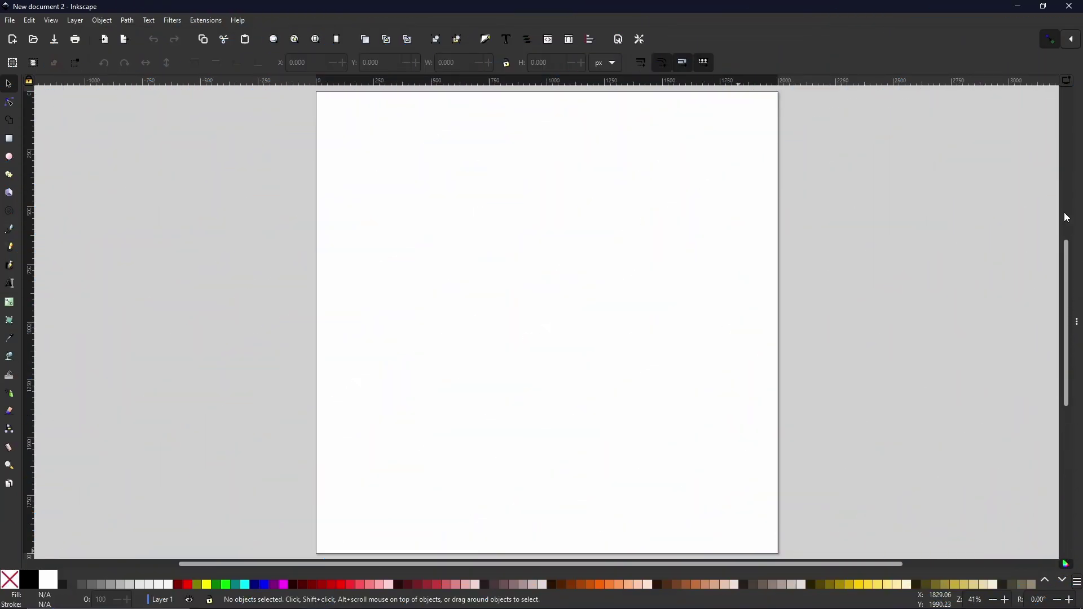
Add an axonometric grid with 30° angles to the page in Document Properties
left_click(12, 21)
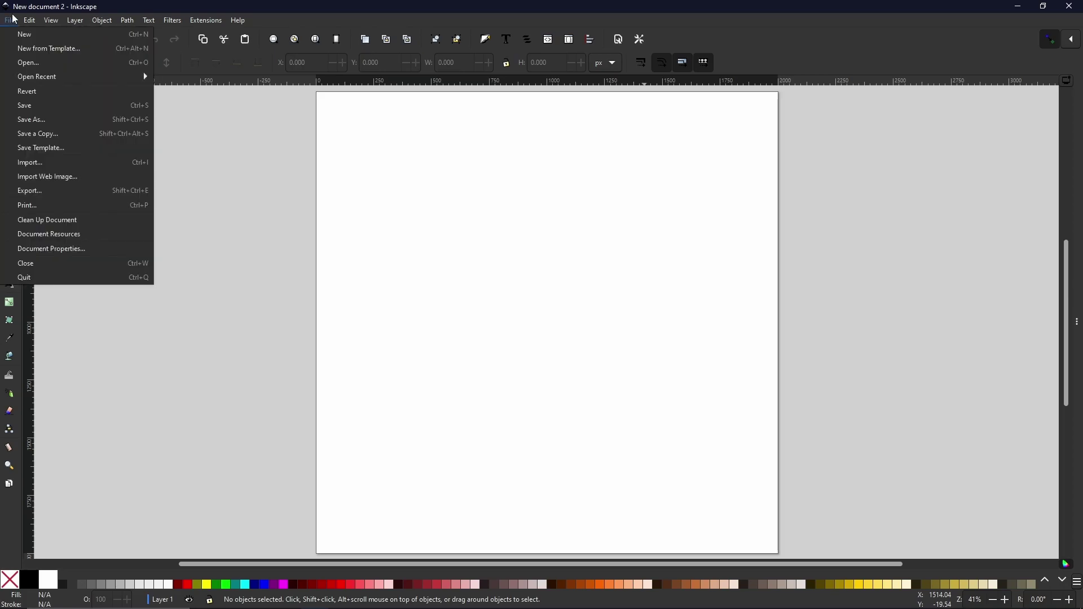
left_click(44, 250)
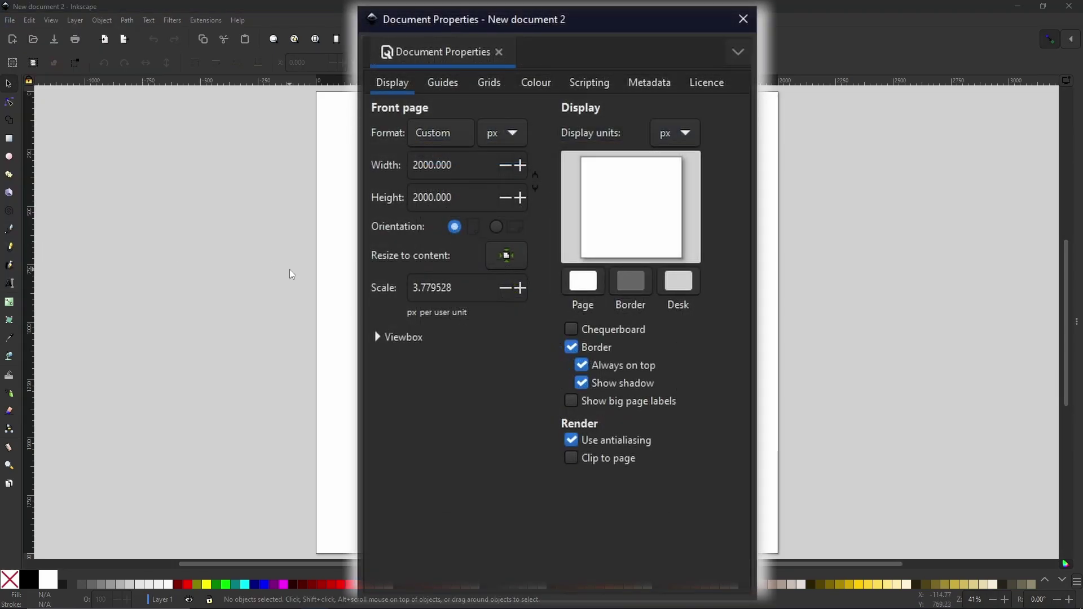
left_click(489, 85)
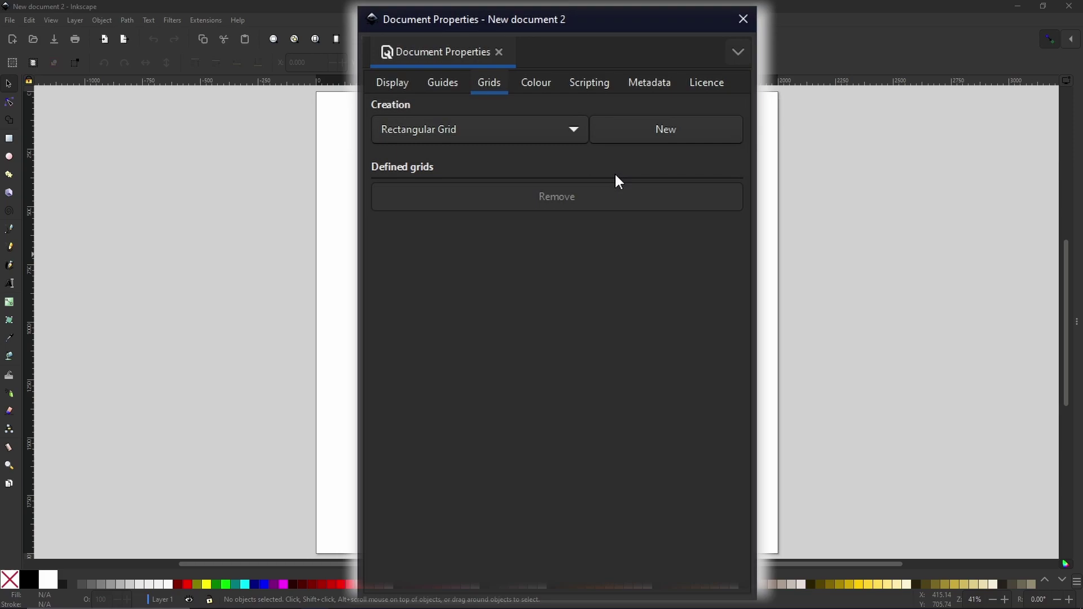
left_click(475, 125)
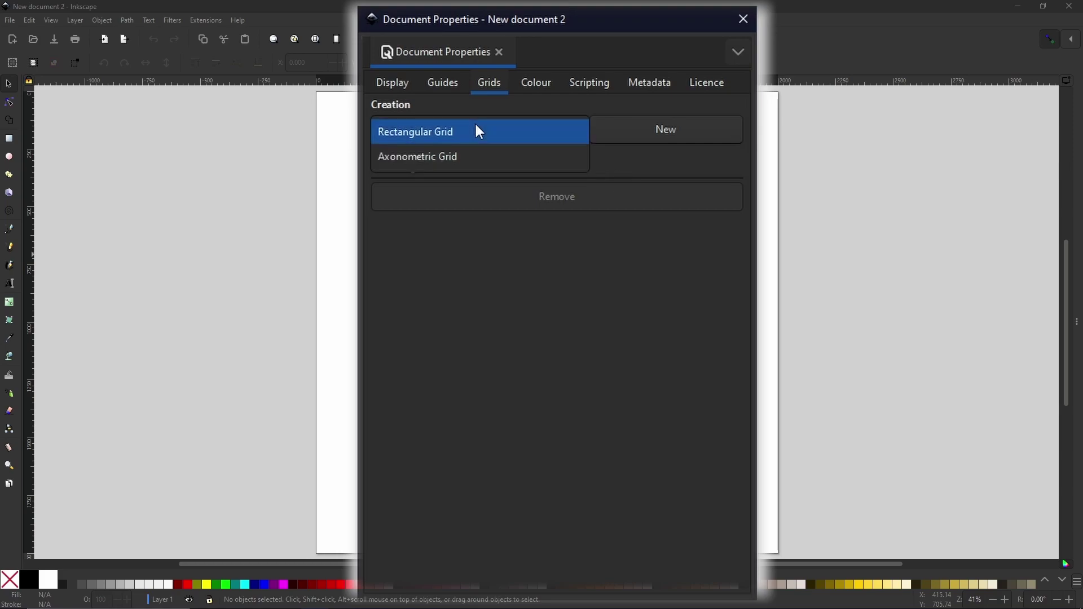
left_click(411, 158)
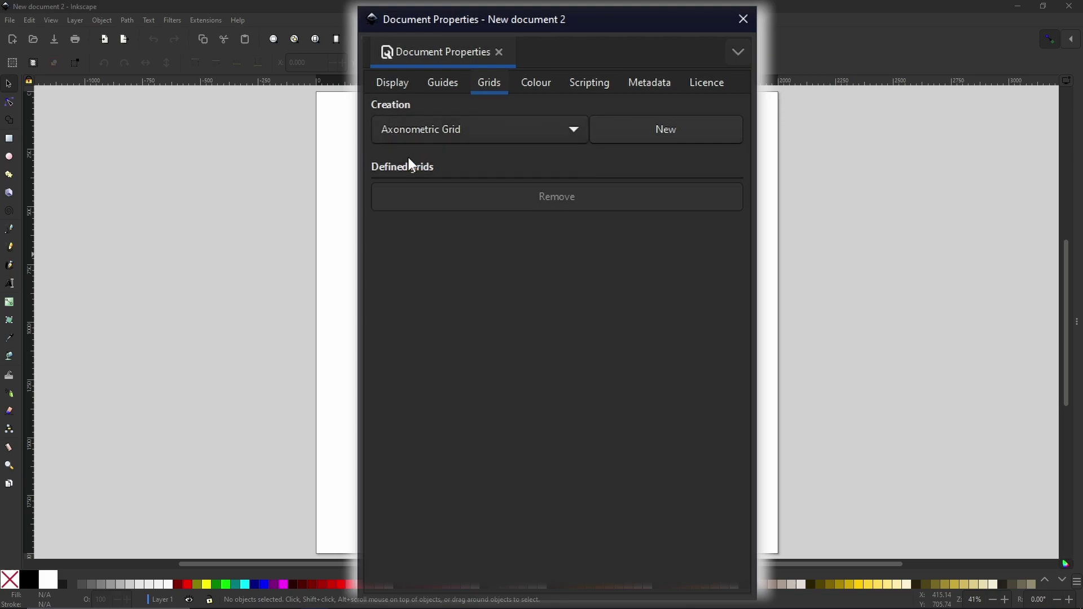
left_click(670, 129)
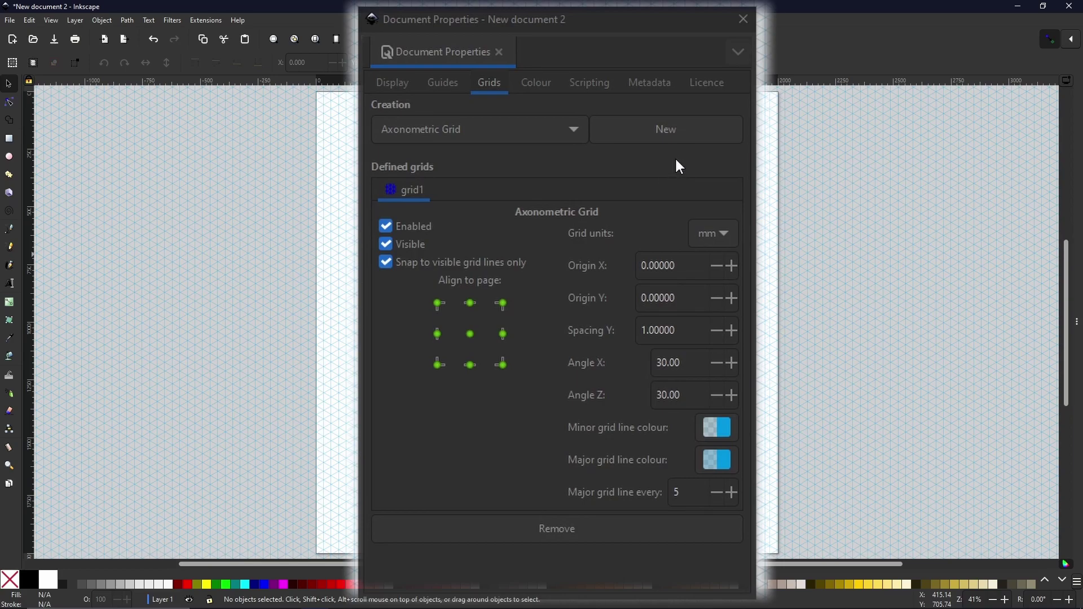
left_click(743, 18)
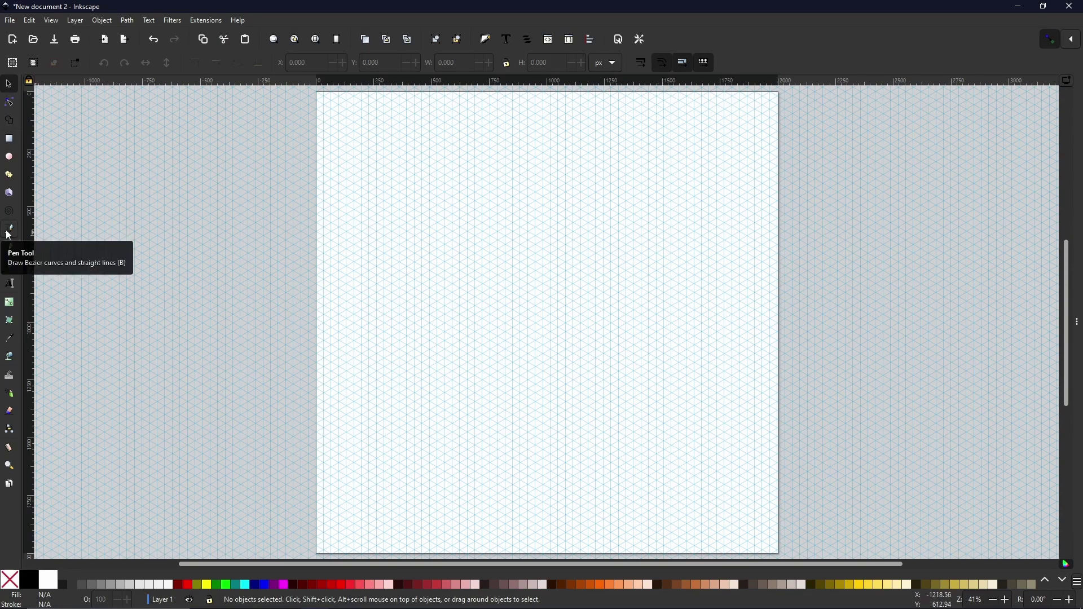
Draw a closed grid-snapped parallelogram side face with the Pen tool and fill it pink #E9AFAF
left_click(9, 235)
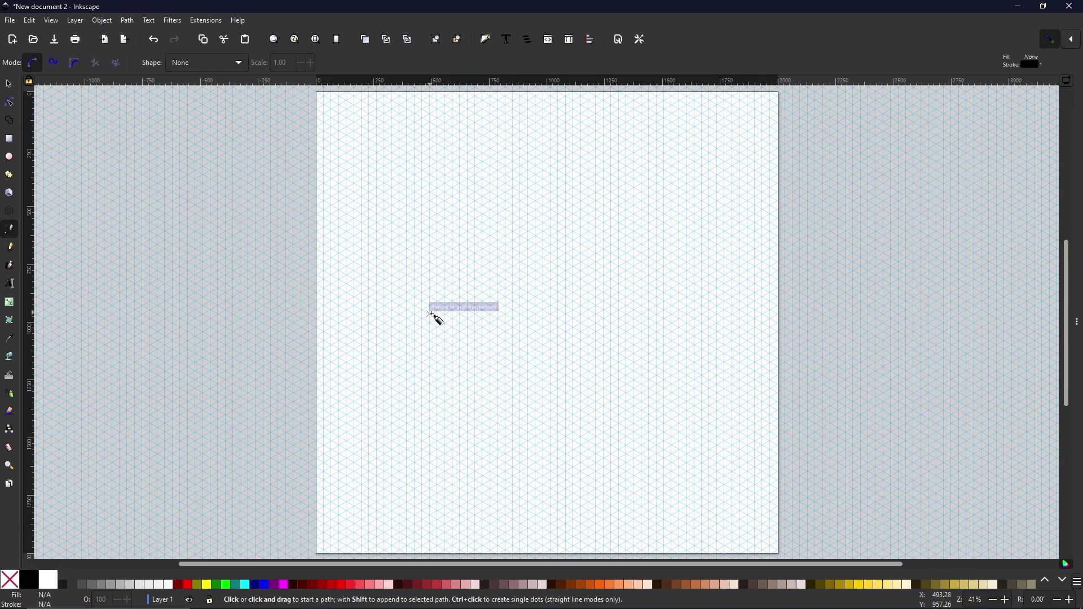
left_click(430, 315)
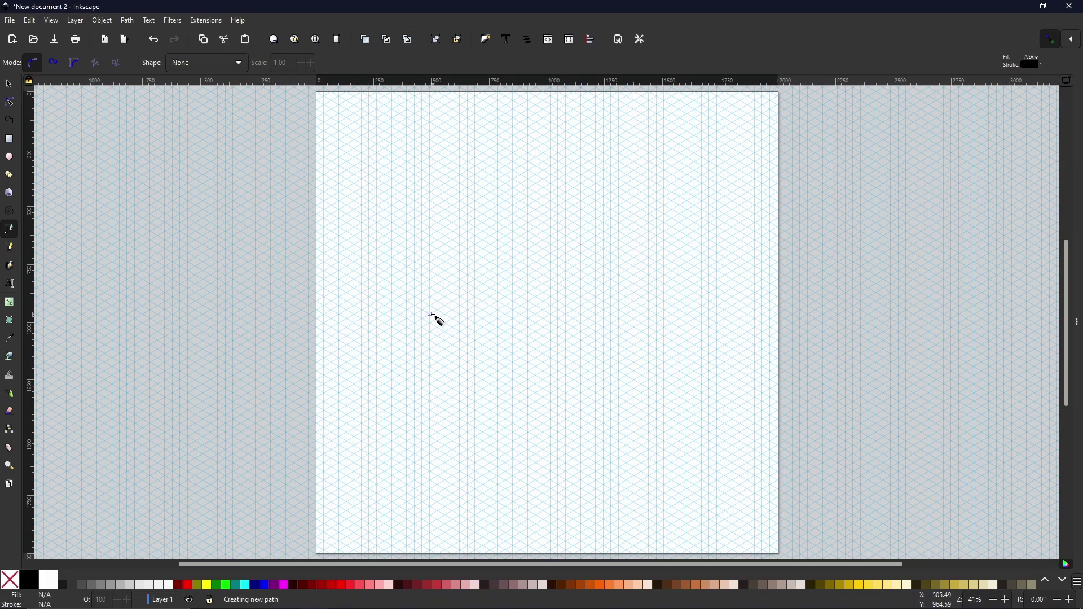
left_click(431, 357)
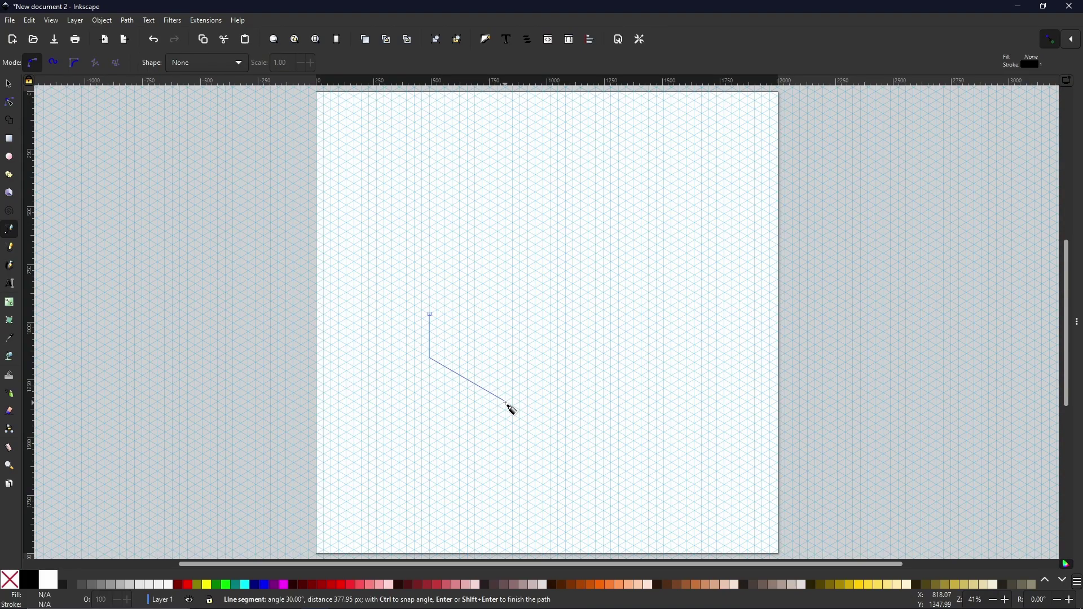
left_click(421, 422)
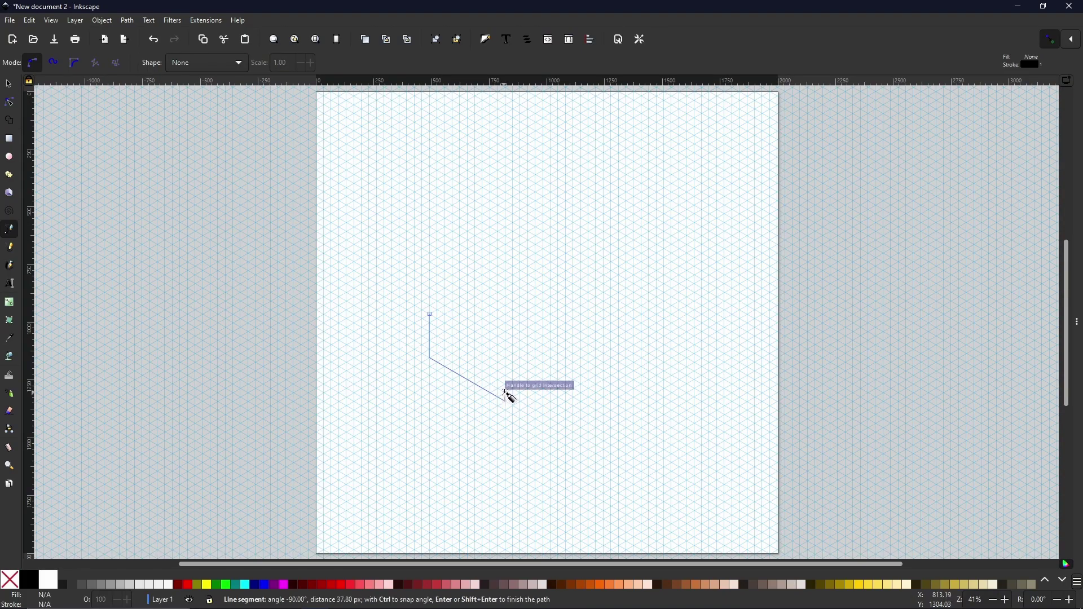
left_click(506, 358)
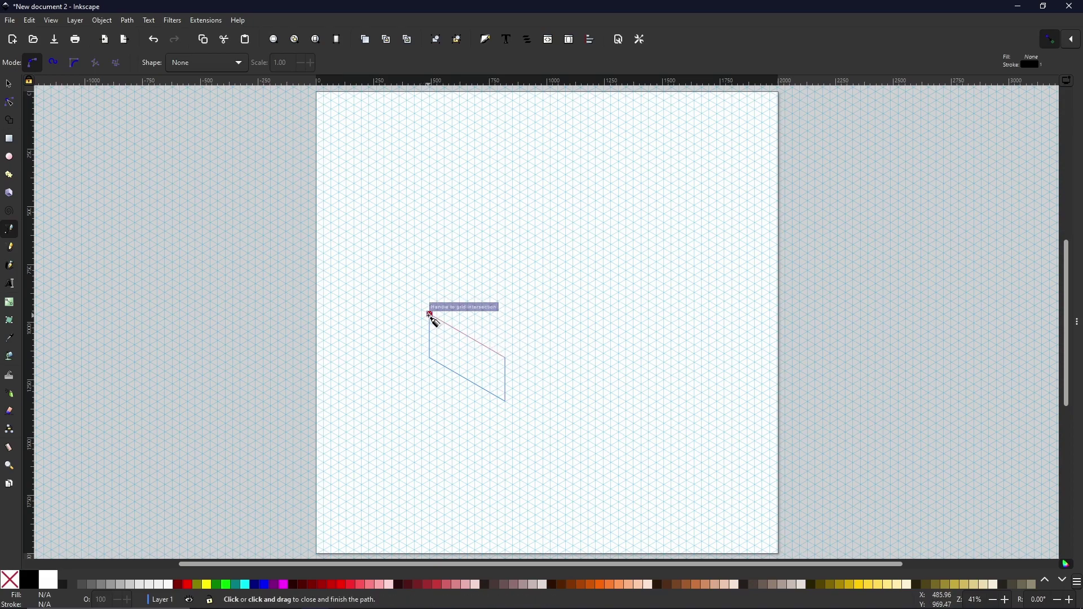
left_click(430, 314)
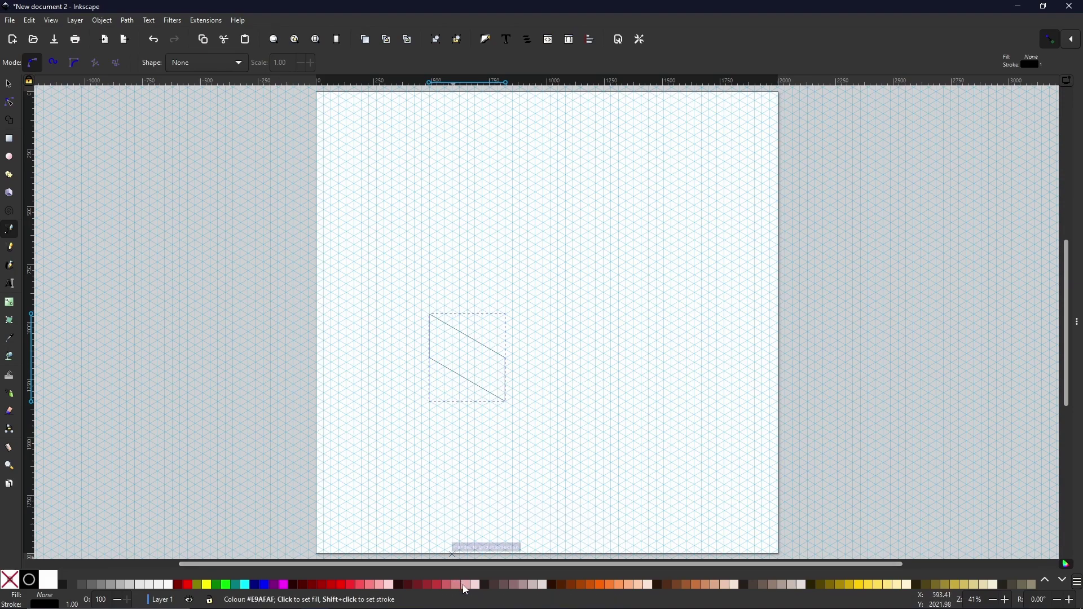
left_click(466, 585)
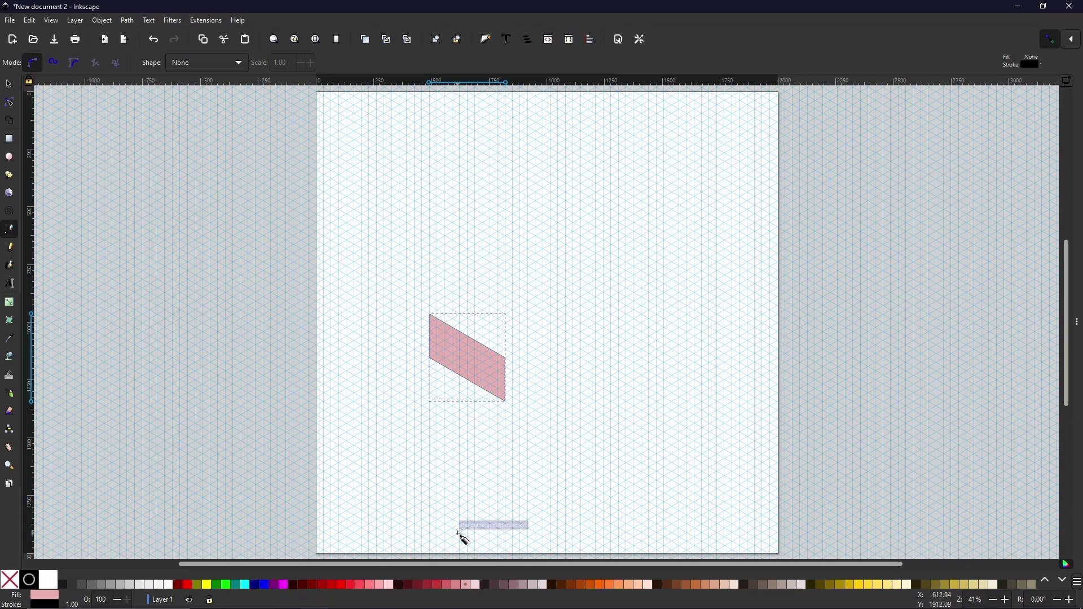
Draw a long parallelogram face rising right from the pink face's corner and fill it red
left_click(506, 358)
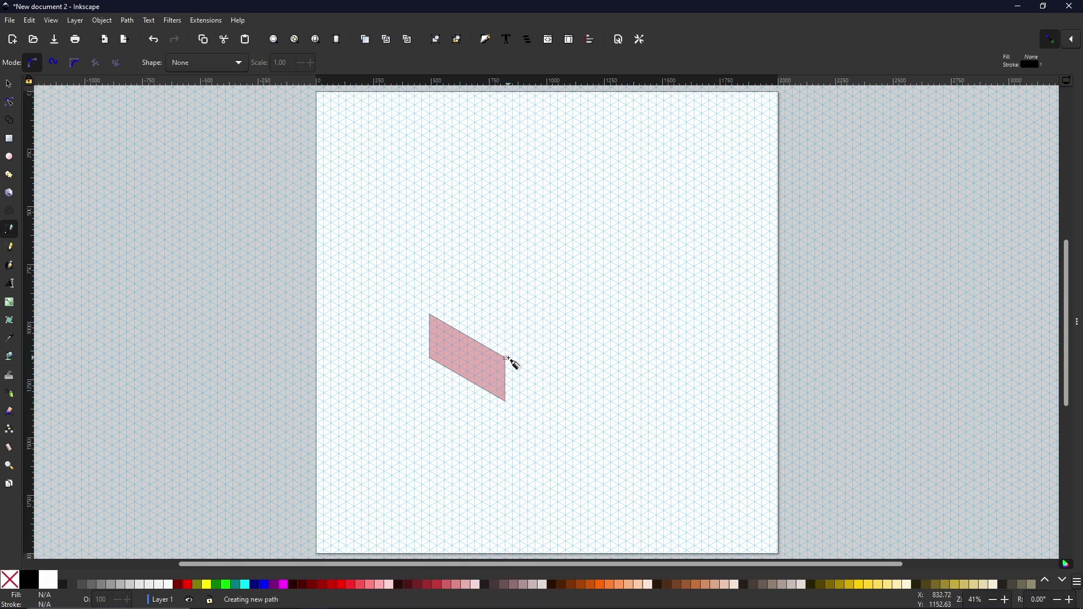
left_click(506, 401)
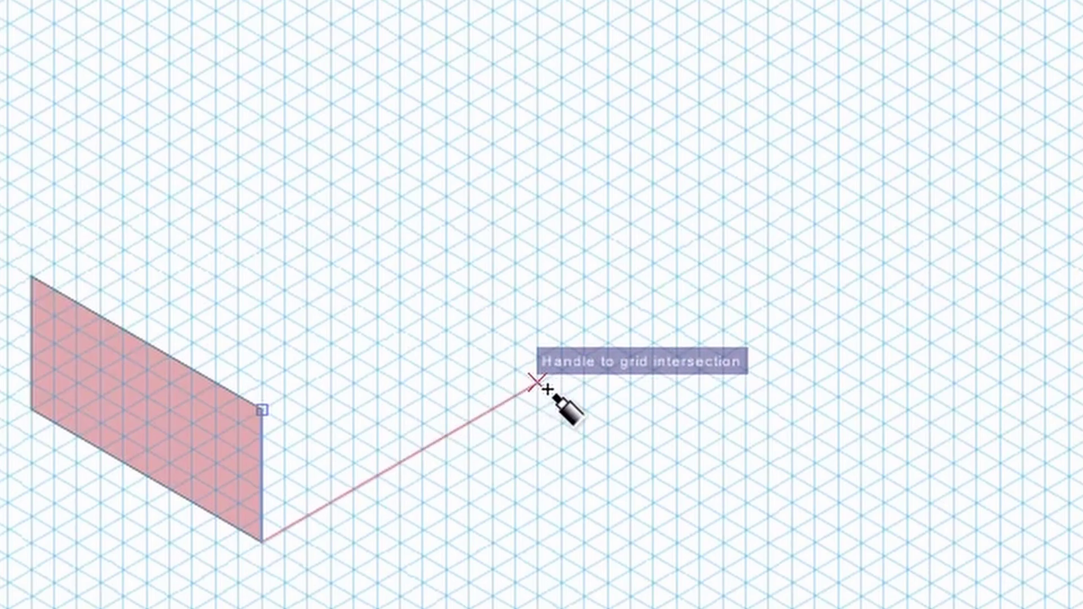
left_click(605, 348)
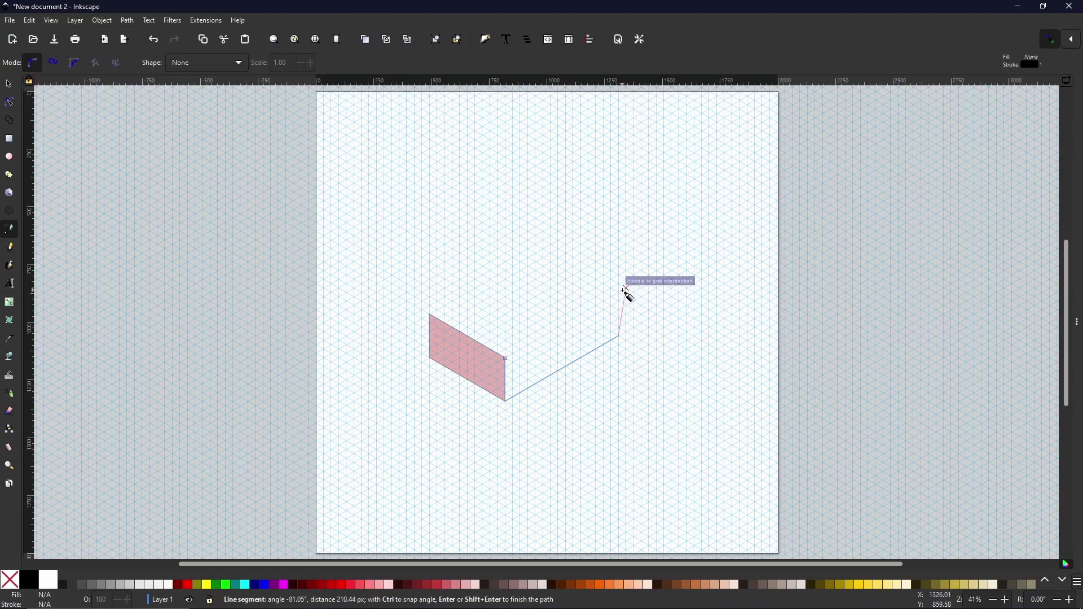
left_click(622, 290)
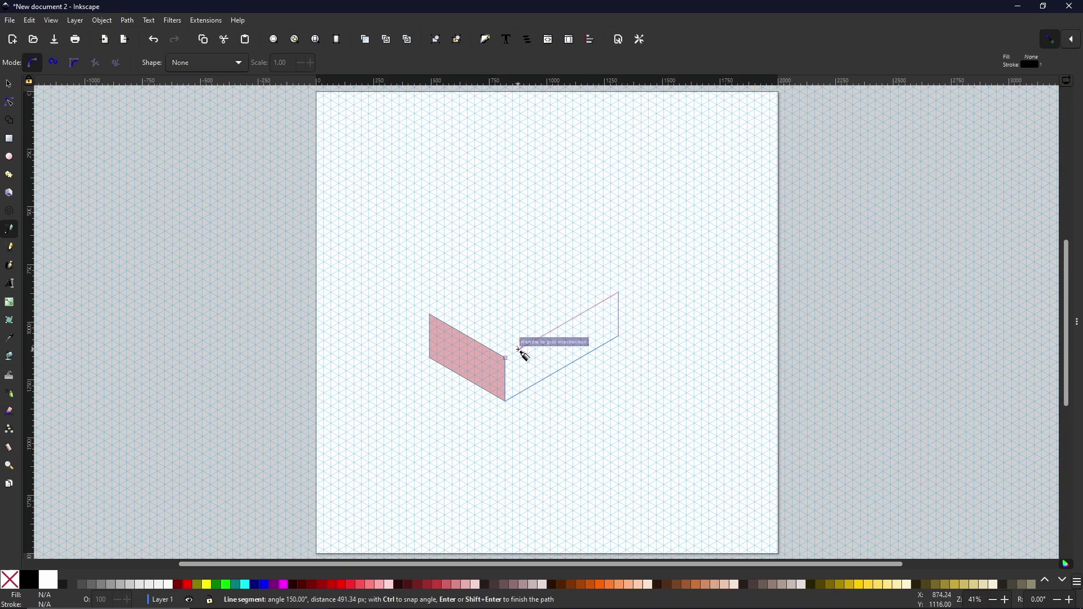
left_click(508, 356)
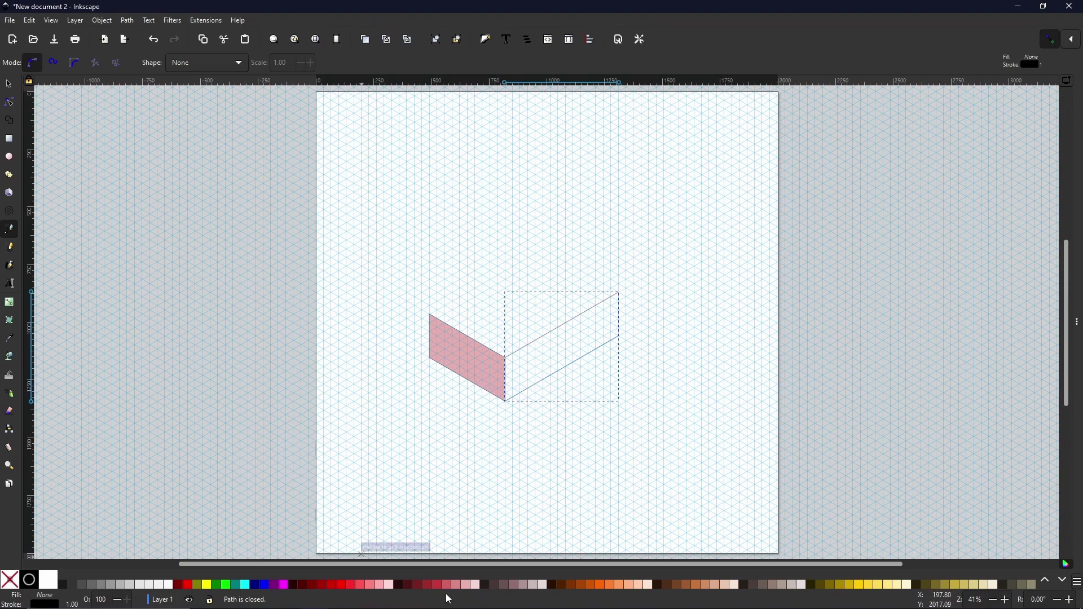
left_click(361, 585)
mouse_move(508, 607)
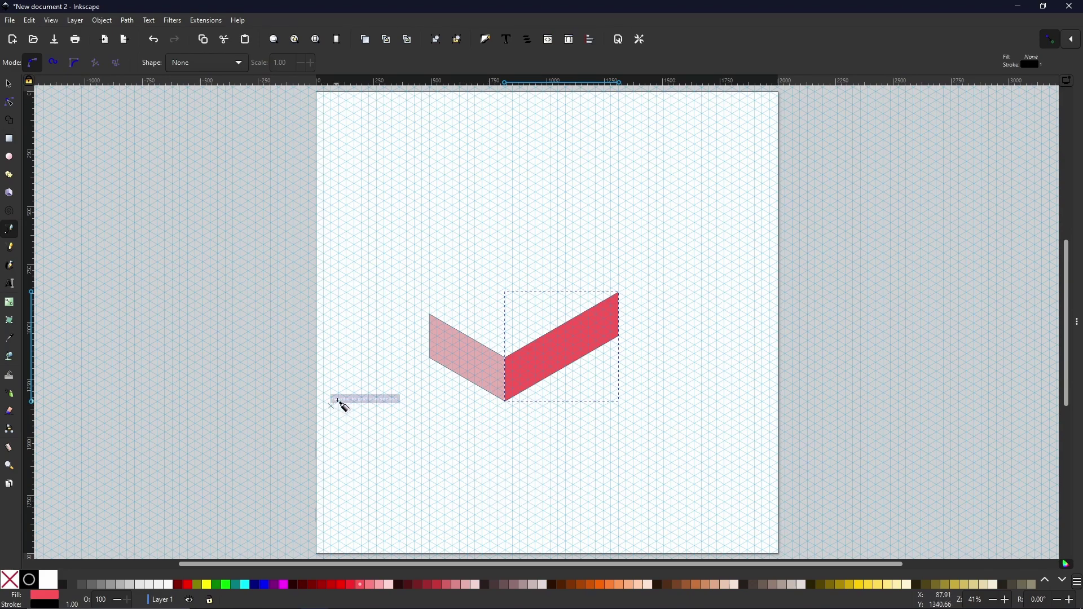
Draw the stepped L-shaped top face capping both sides and fill it dark red #A02C2C
left_click(430, 314)
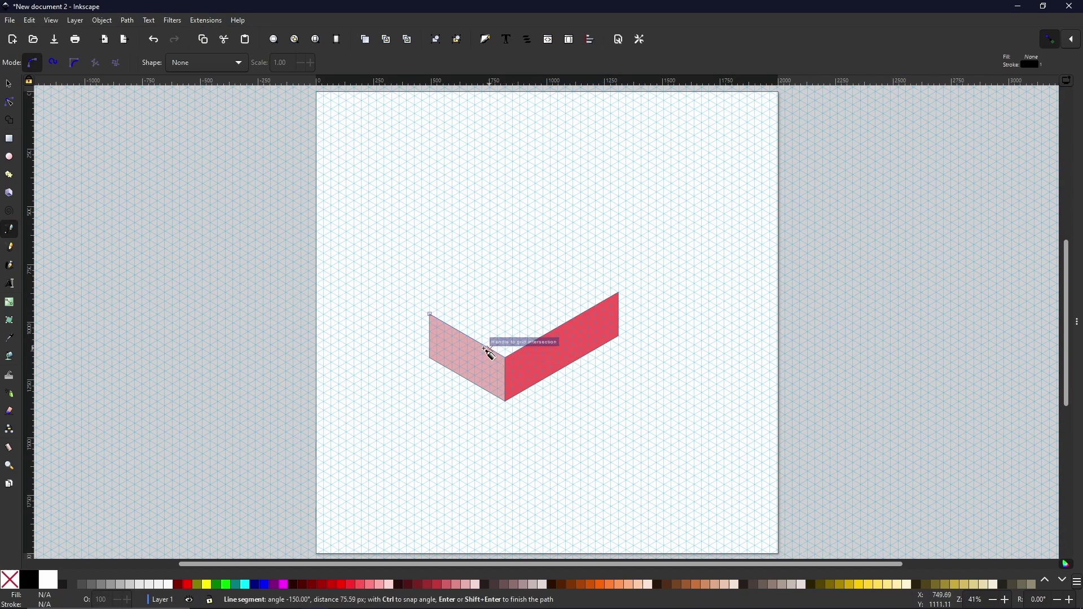
left_click(505, 356)
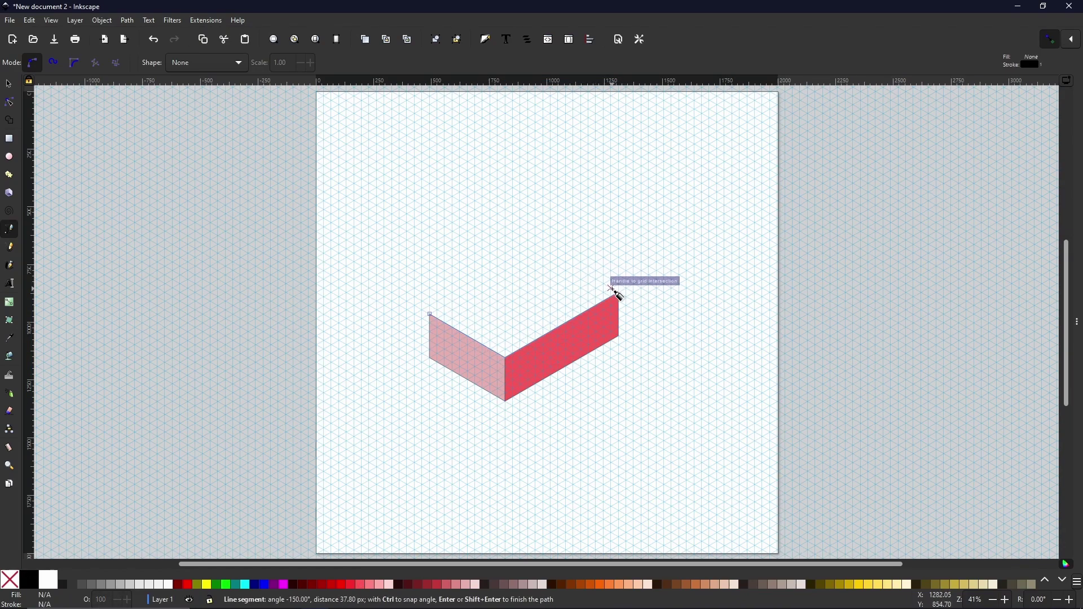
left_click(616, 293)
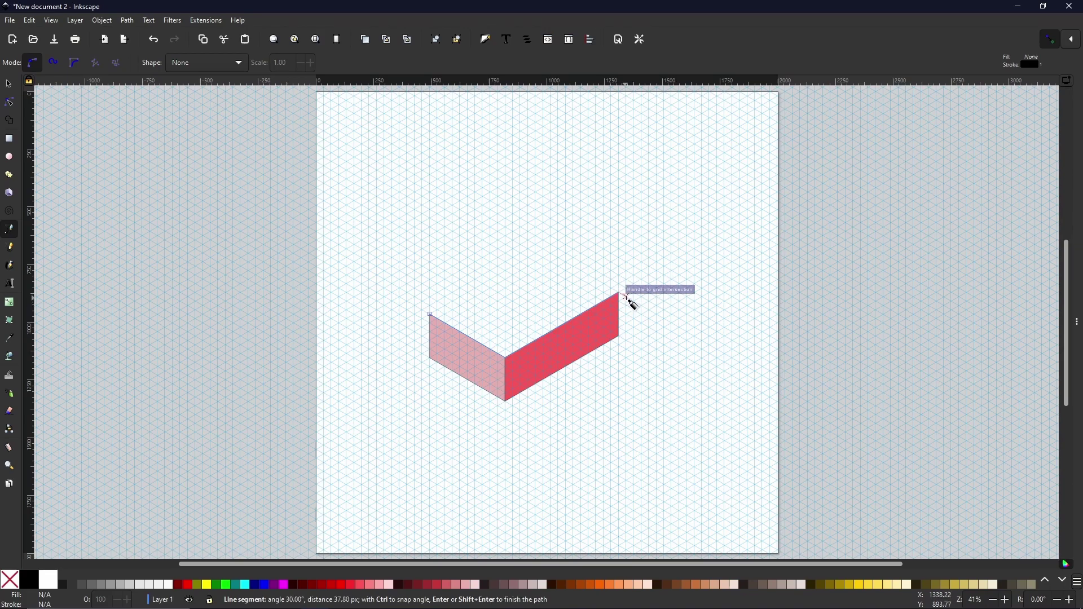
key("Return")
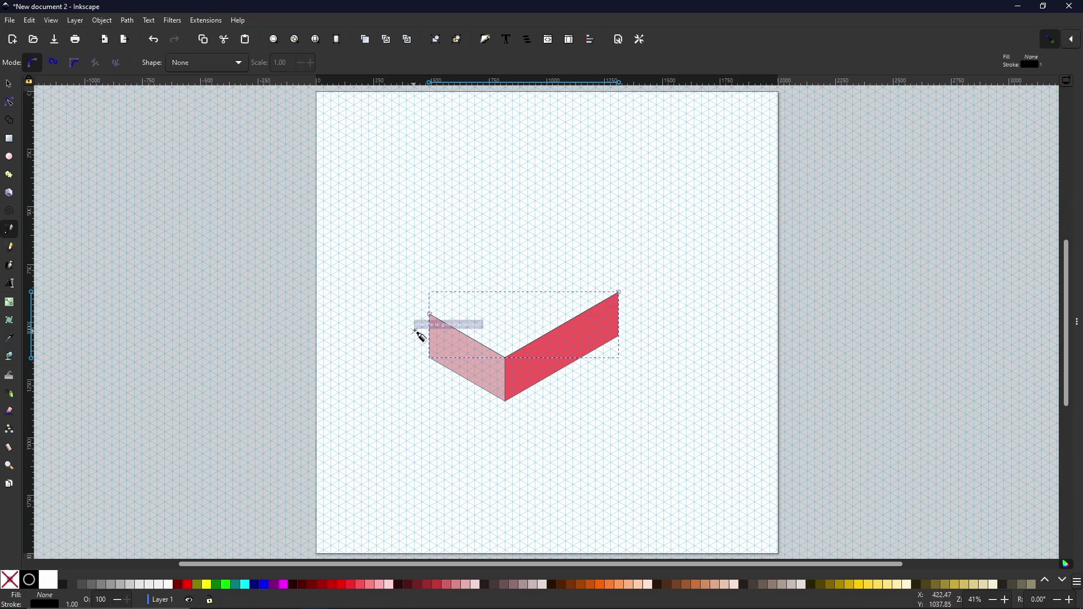
left_click(430, 315)
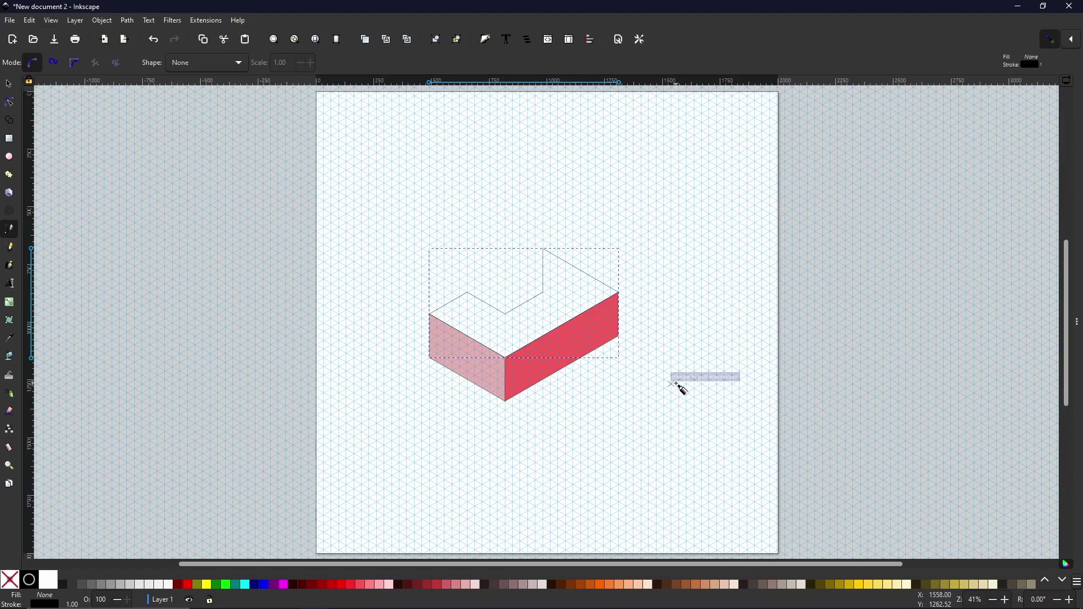
left_click(432, 587)
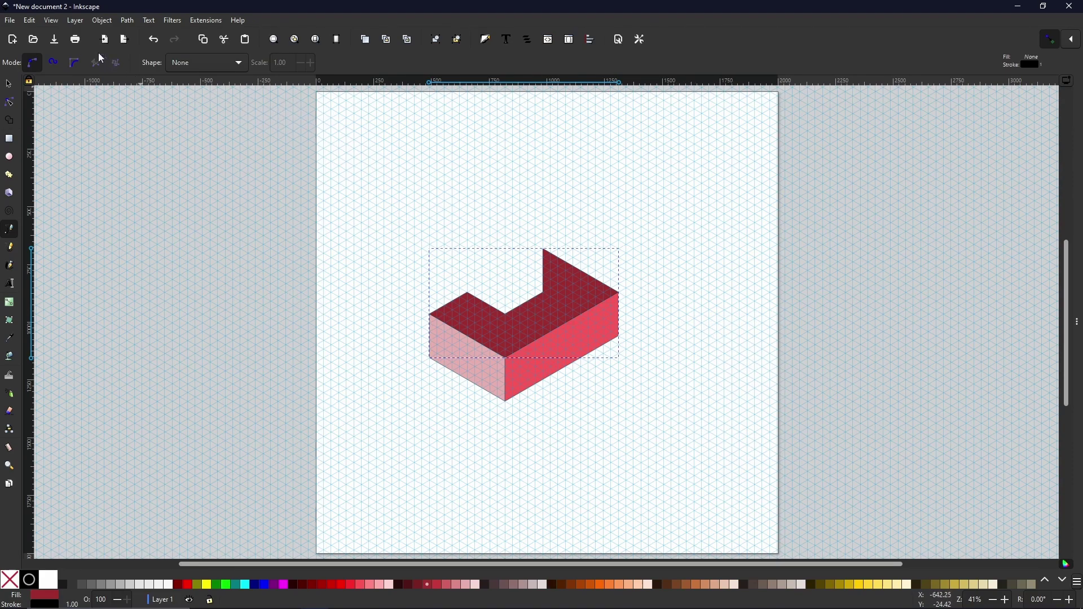
Hide the page grid and move all three block faces to X 636.495, Y 708.753
left_click(49, 21)
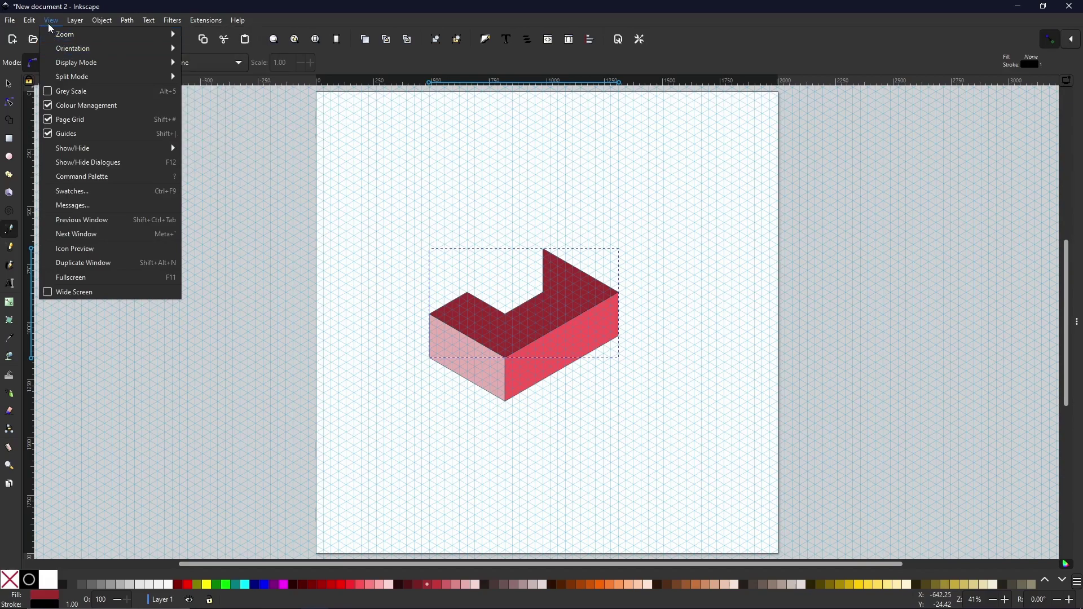
left_click(90, 120)
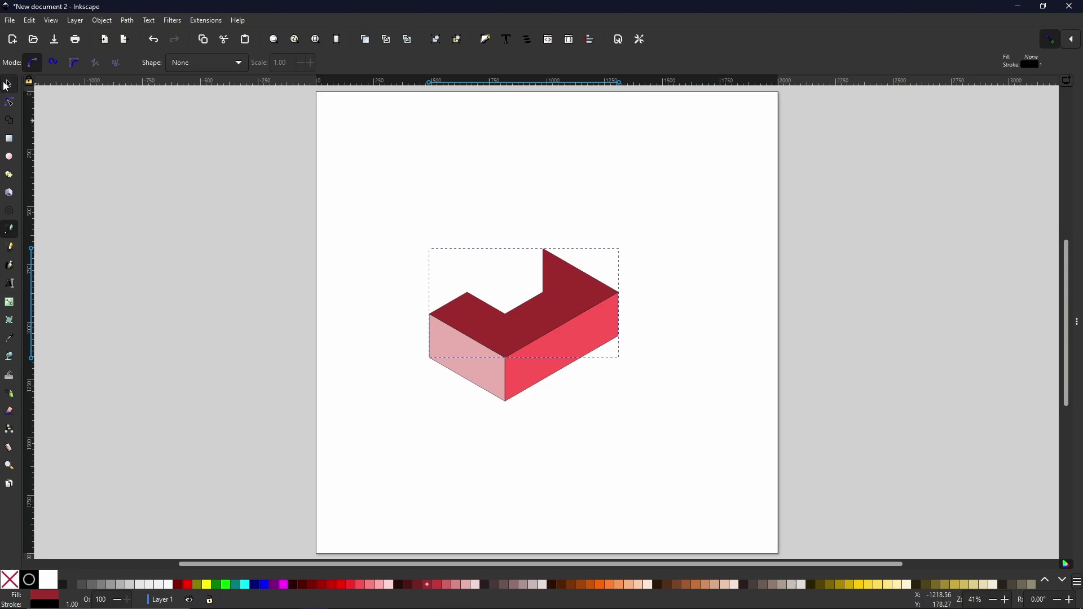
left_click(8, 85)
left_click_drag(387, 209, 722, 470)
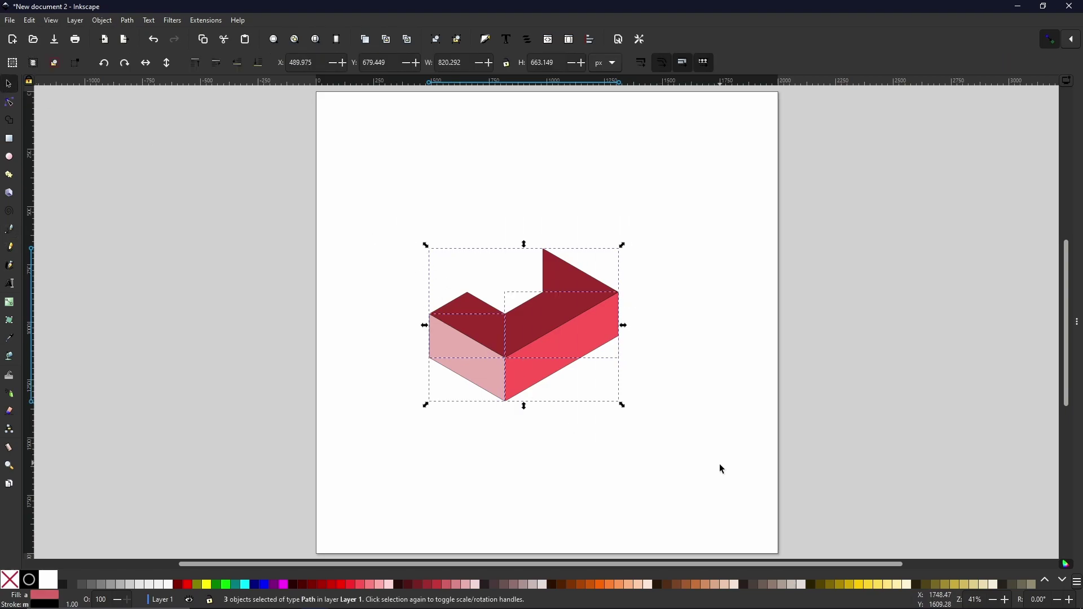
left_click_drag(530, 380, 560, 377)
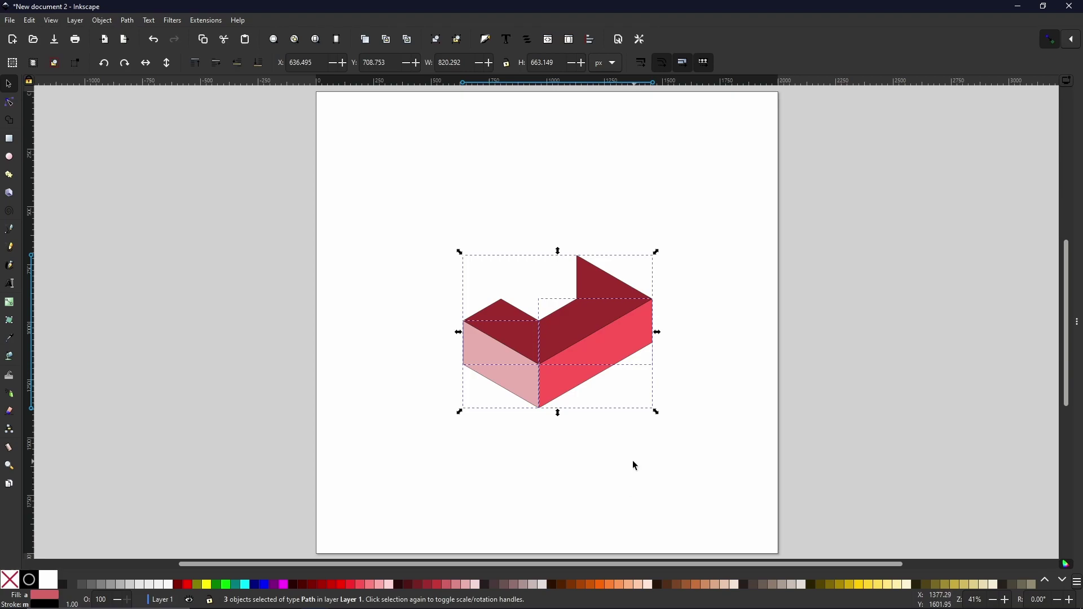
Duplicate the L-block, rotate the copy -90°, and move it above the original
right_click(572, 338)
left_click(603, 398)
left_click(606, 334)
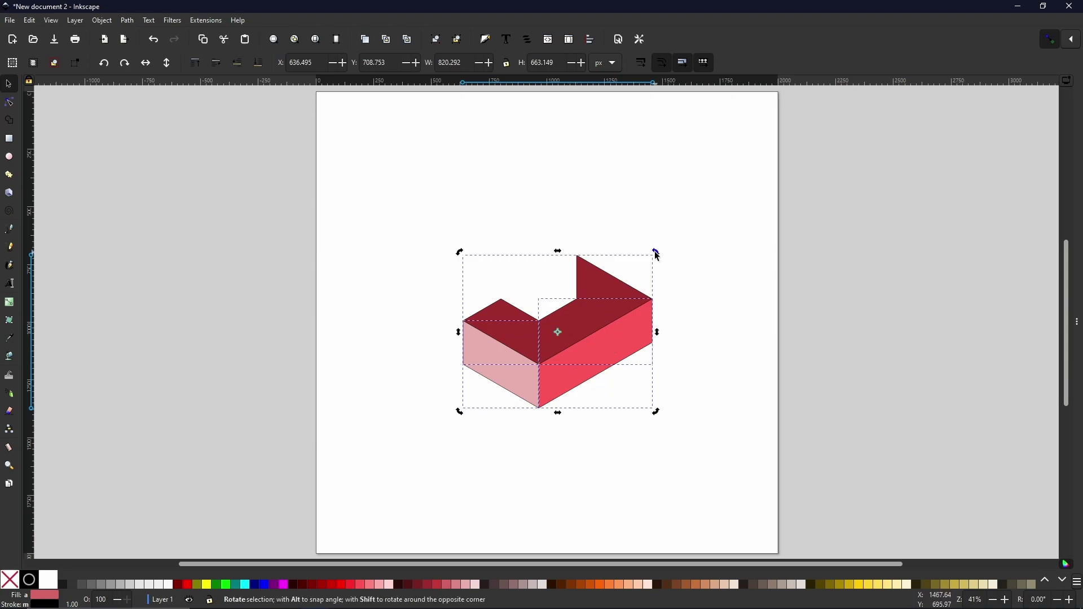
key("ctrl")
left_click_drag(656, 252, 396, 252)
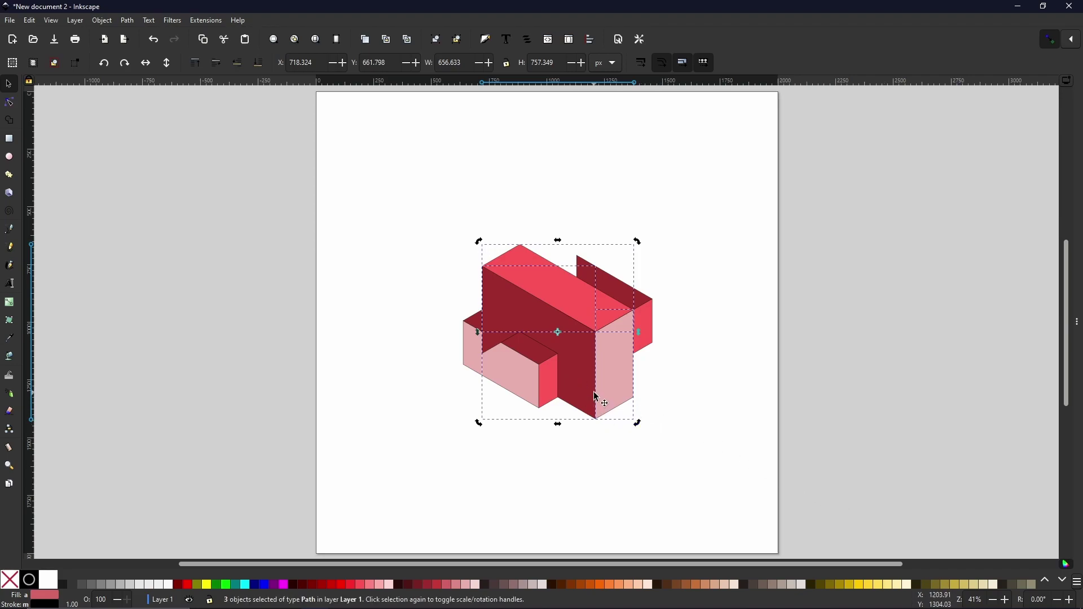
left_click_drag(596, 394, 520, 230)
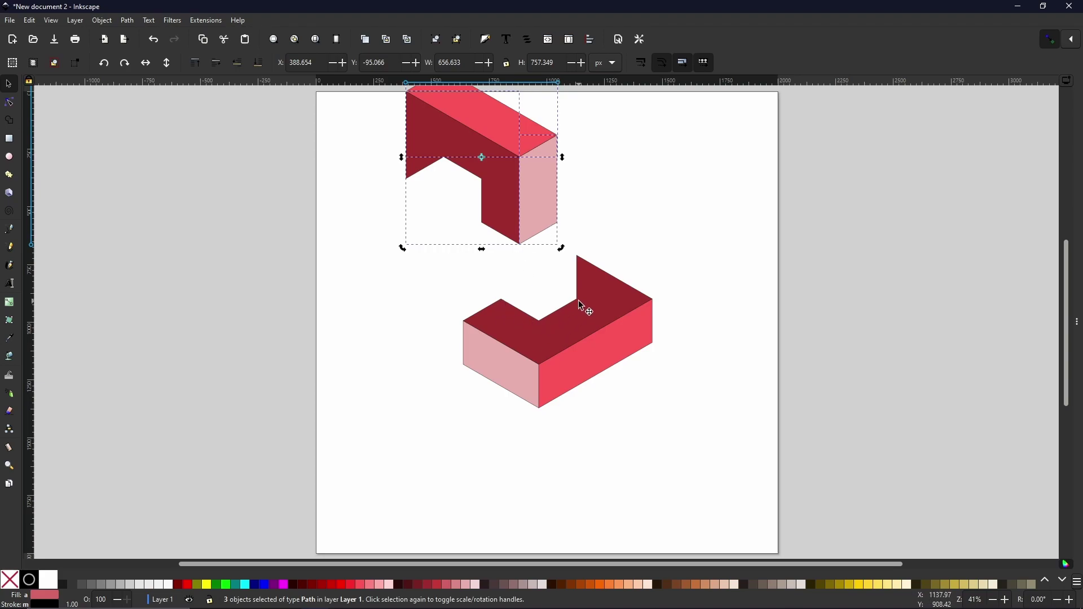
Fit the rotated copy into the lower block and interlock a third rotated copy on the left
left_click_drag(537, 197, 554, 270)
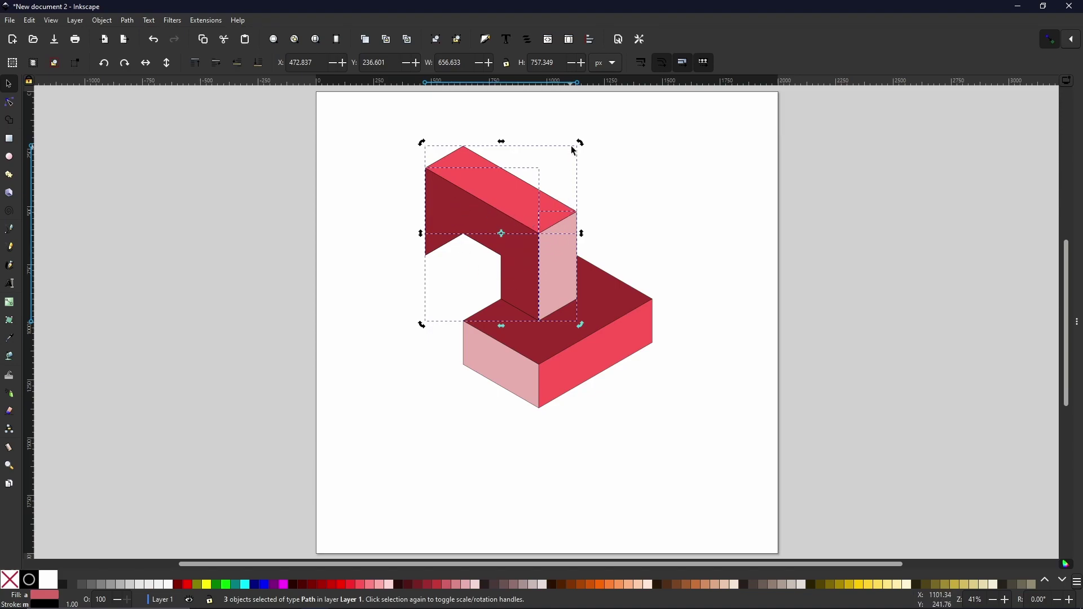
left_click_drag(582, 145, 411, 209)
left_click_drag(535, 194, 474, 280)
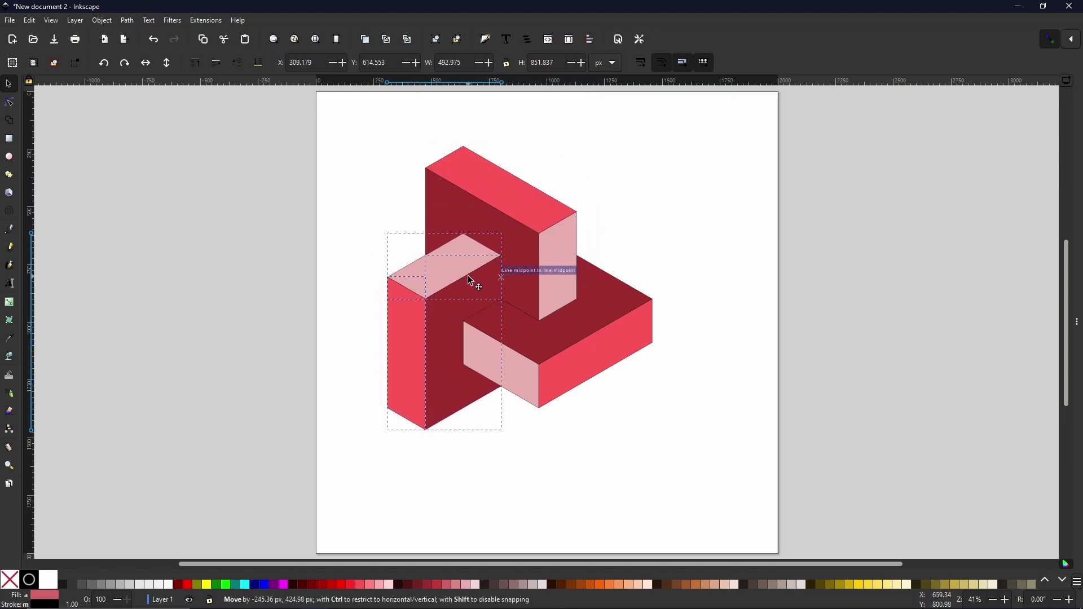
Move all nine faces of the knot together to X 463.025, Y 409.983
left_click(672, 412)
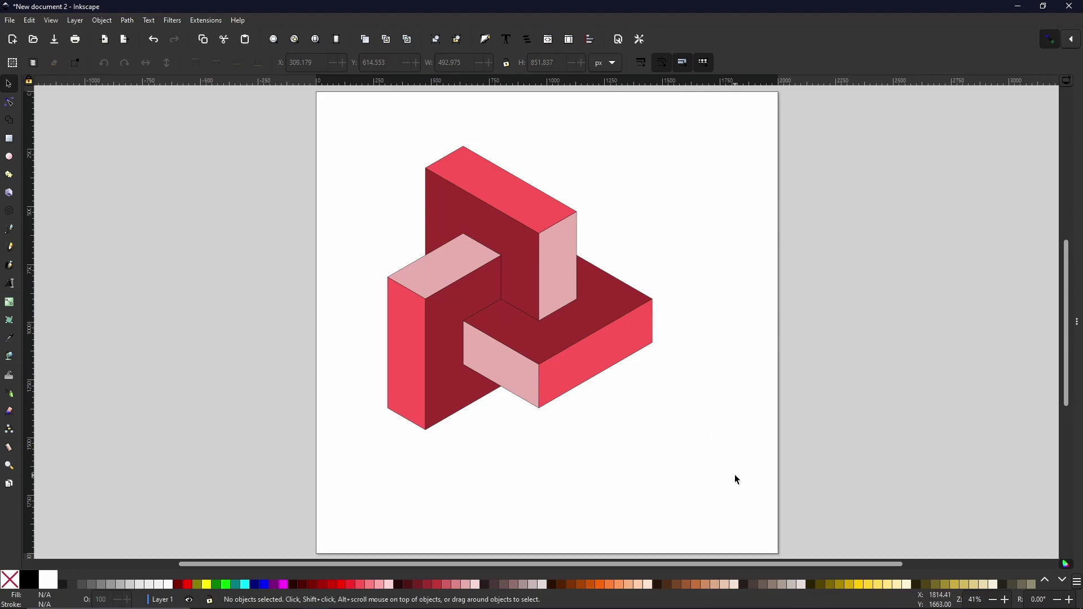
left_click_drag(314, 126, 735, 496)
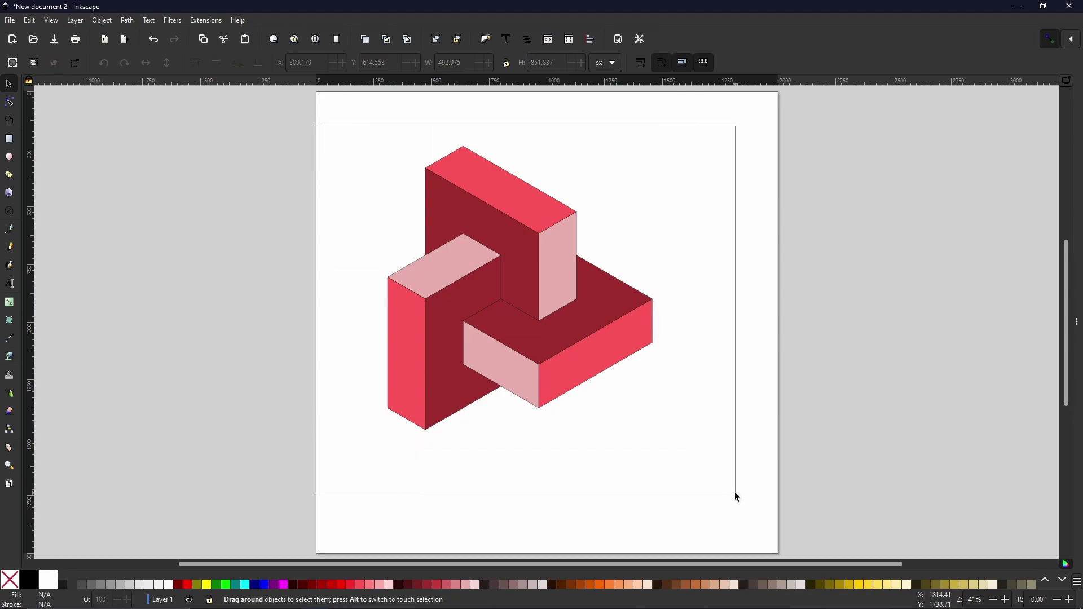
left_click_drag(568, 342, 594, 366)
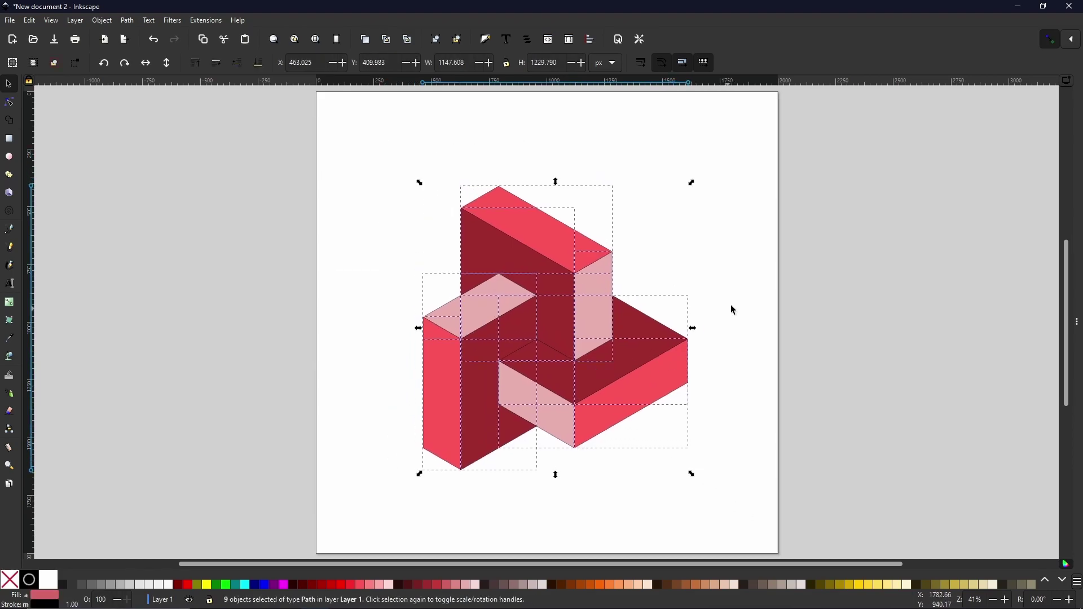
left_click(749, 290)
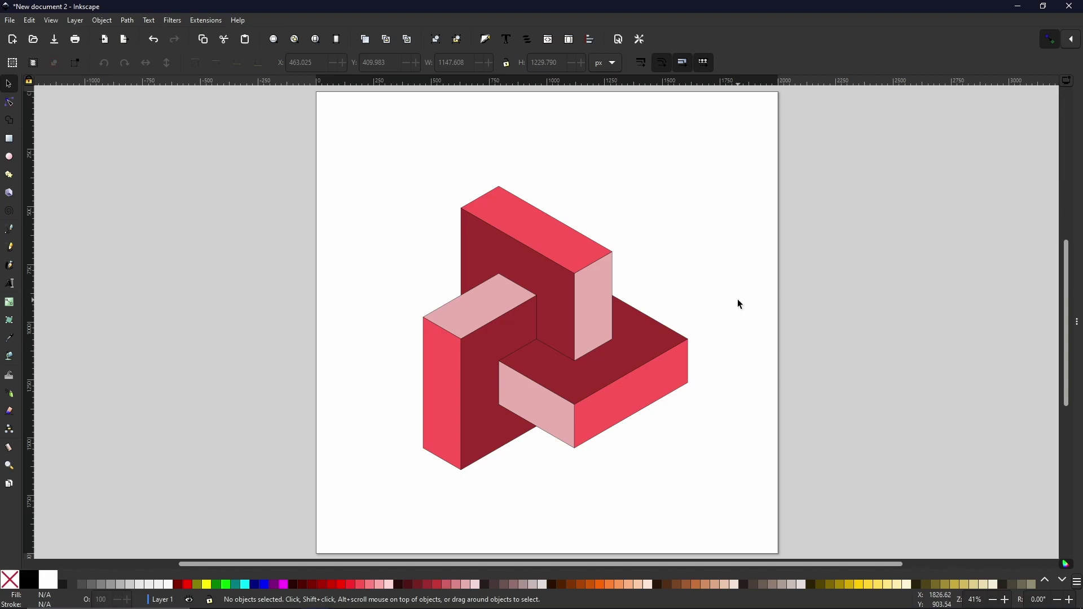
Raise the lower block's faces, including its red front face, above the upright column
left_click(546, 389)
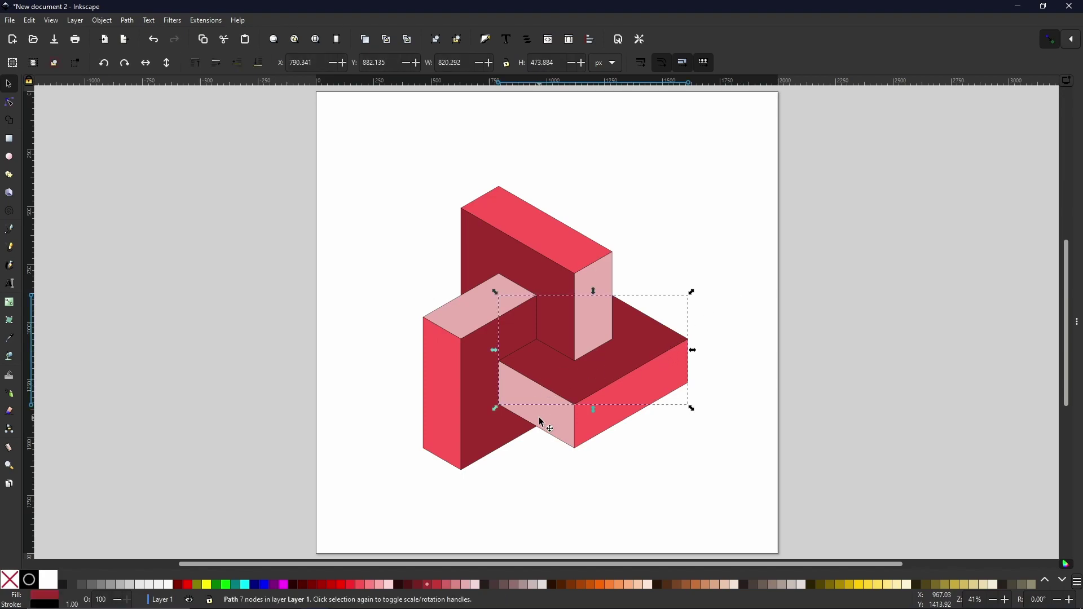
left_click(598, 386)
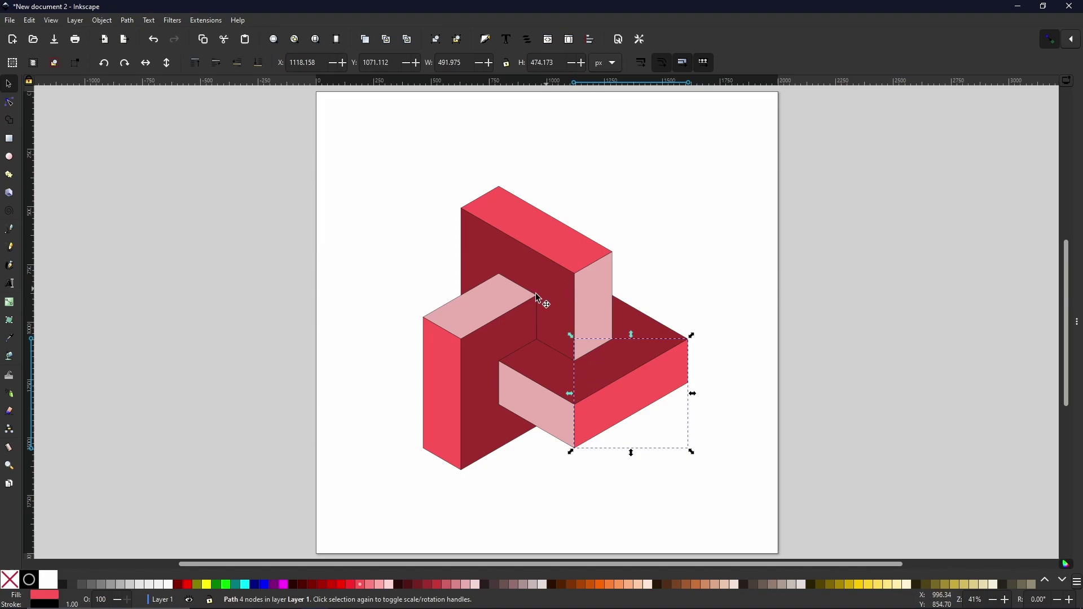
left_click(717, 454)
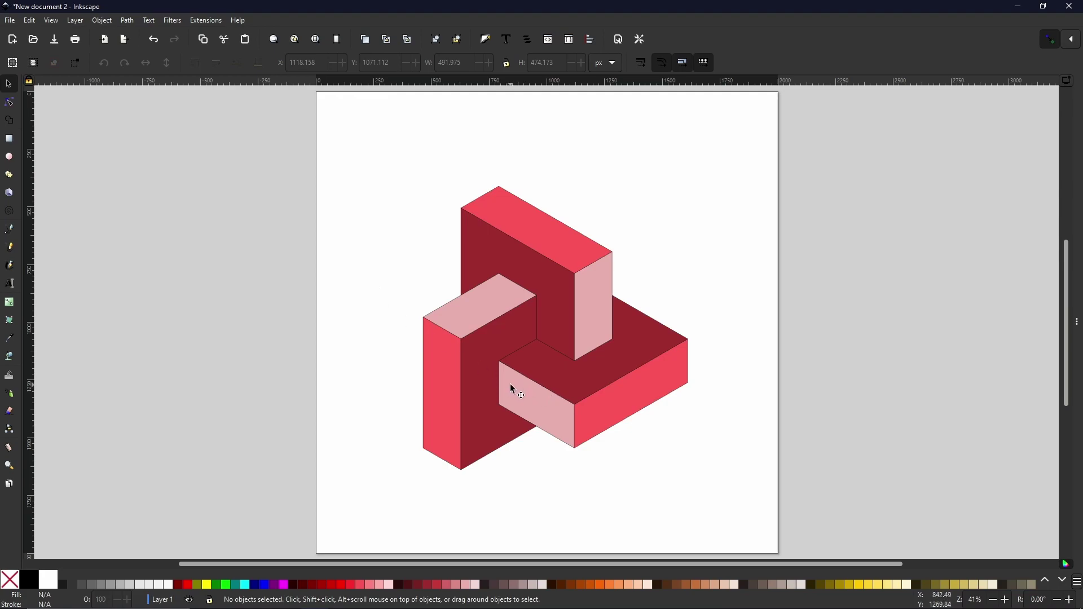
Select the left column's front face, the upright block's dark side and the lower pale face together
left_click(437, 377)
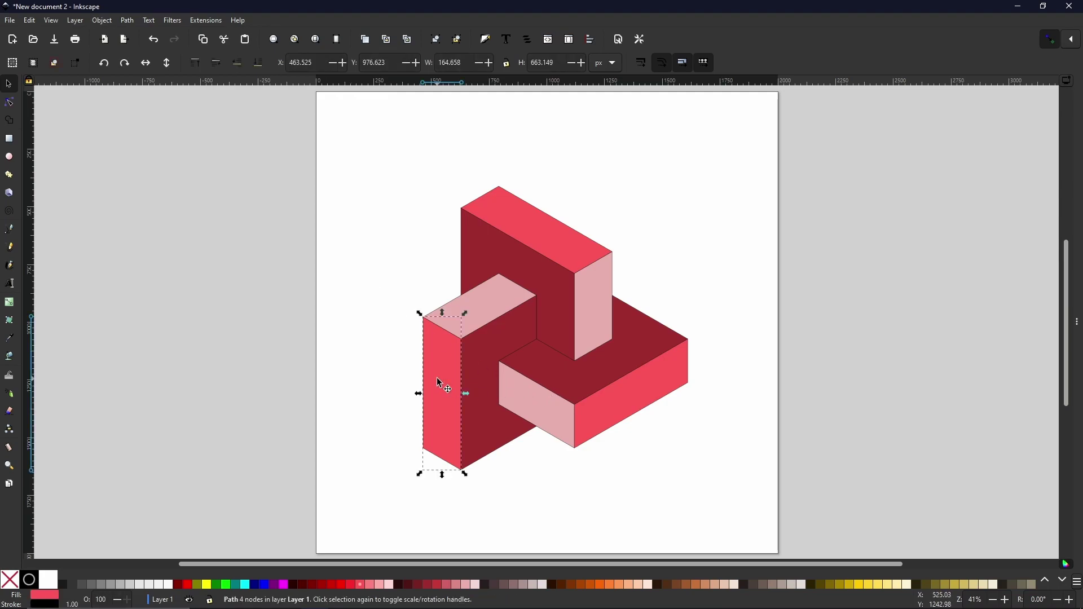
left_click(535, 280, "shift")
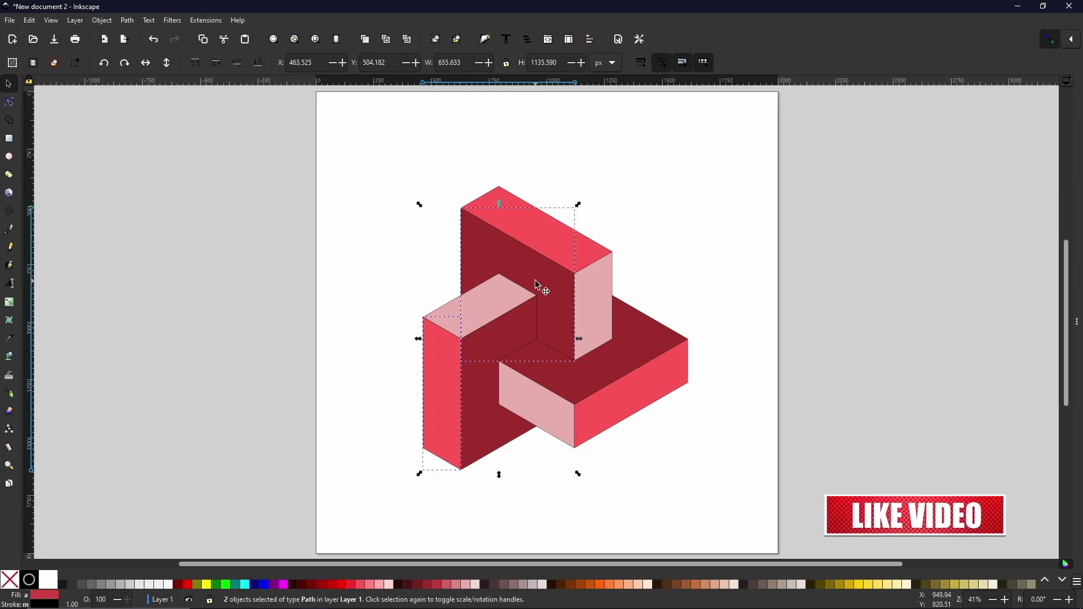
left_click(547, 414, "shift")
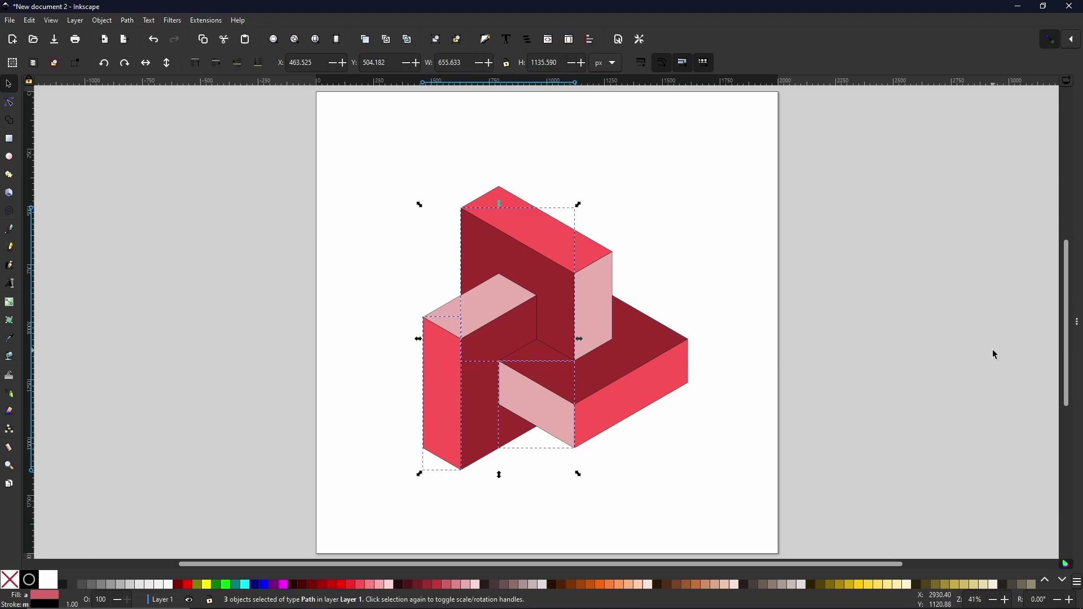
Show the Fill and Stroke panel with the three faces' coral fill d86565 (H 0, S 53, V 85)
left_click_drag(1078, 321, 881, 353)
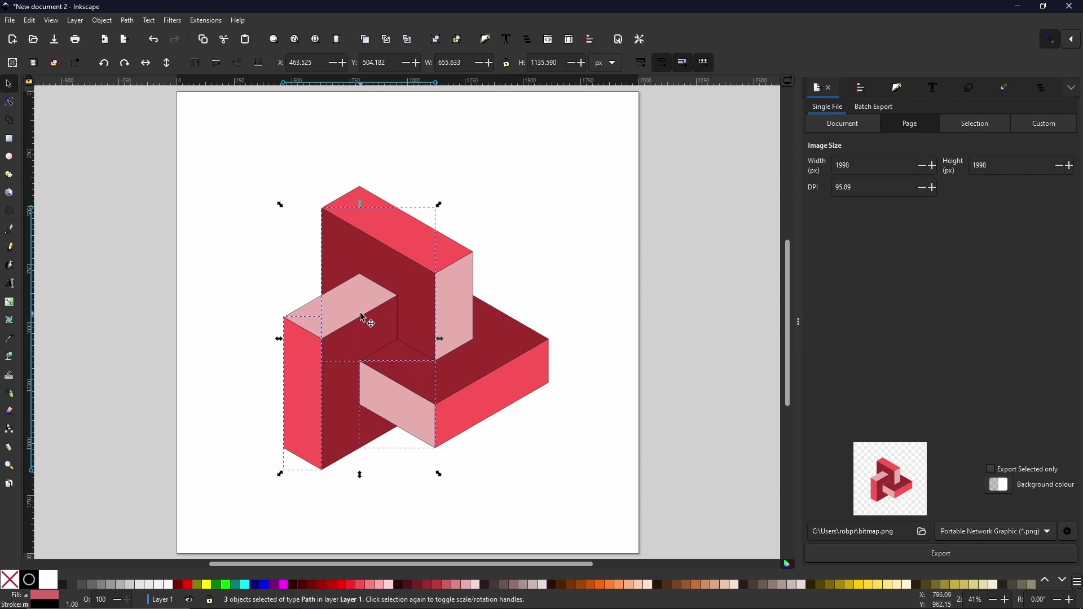
left_click(901, 88)
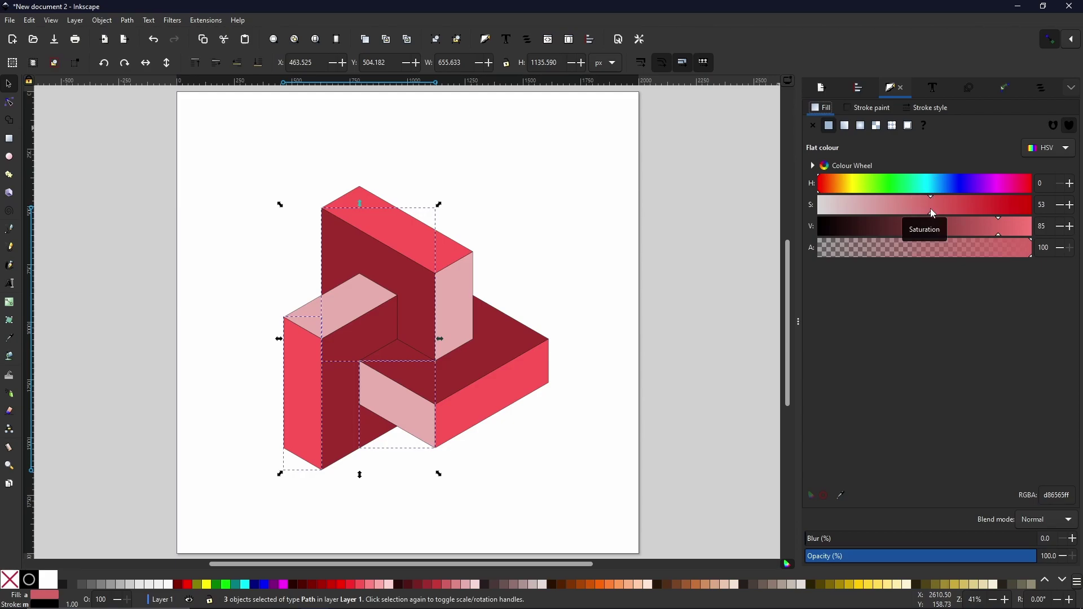
Lower the three faces' saturation to a dusty pink, then select the left column's top face
mouse_move(934, 214)
left_mouse_down()
mouse_move(851, 220)
mouse_move(931, 212)
left_mouse_up()
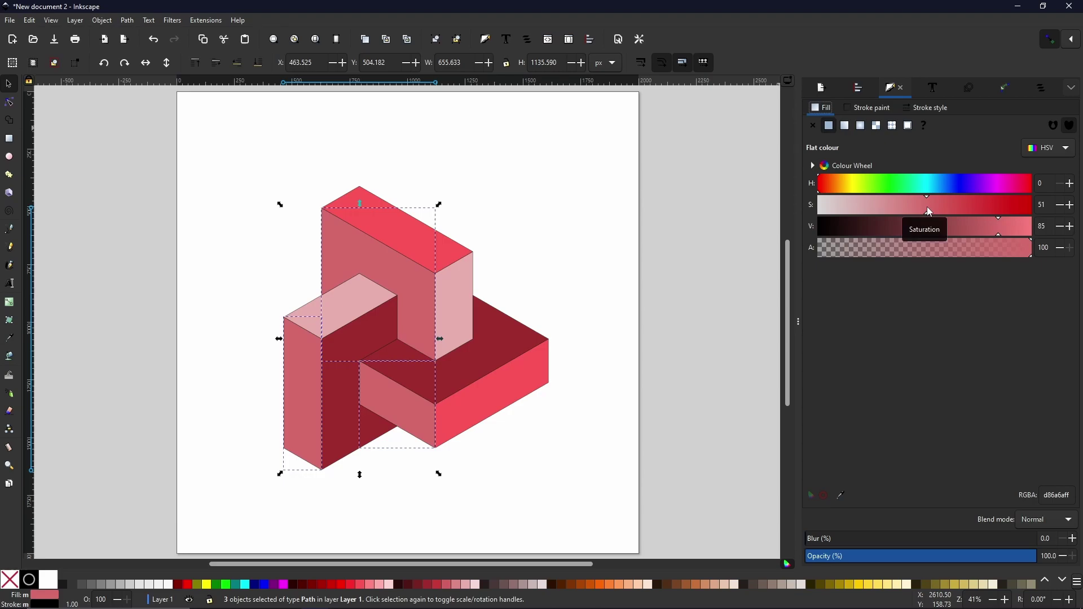
left_click_drag(931, 212, 889, 216)
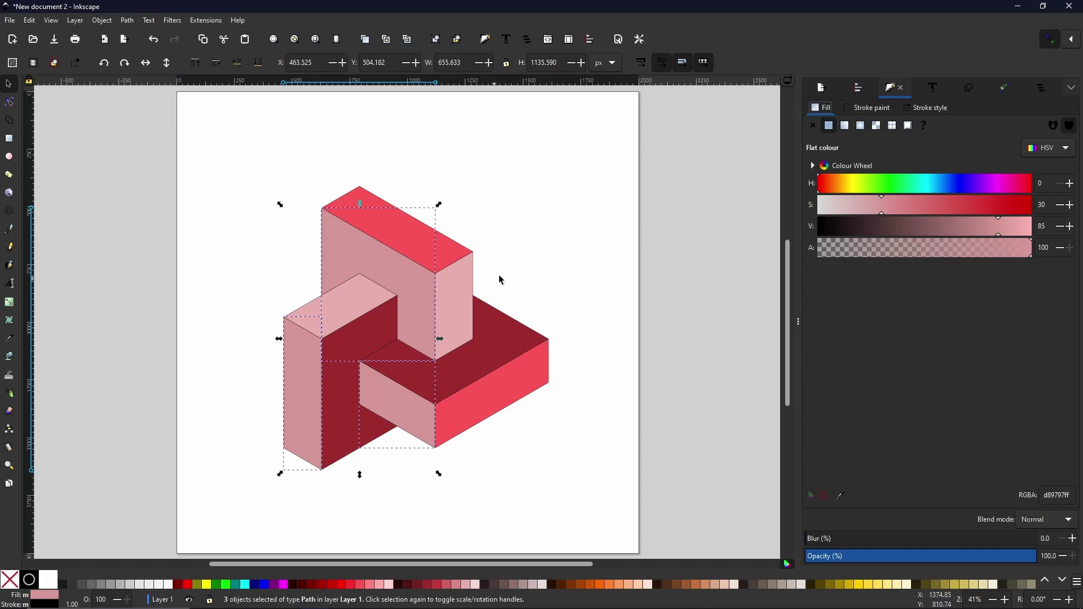
left_click(314, 317)
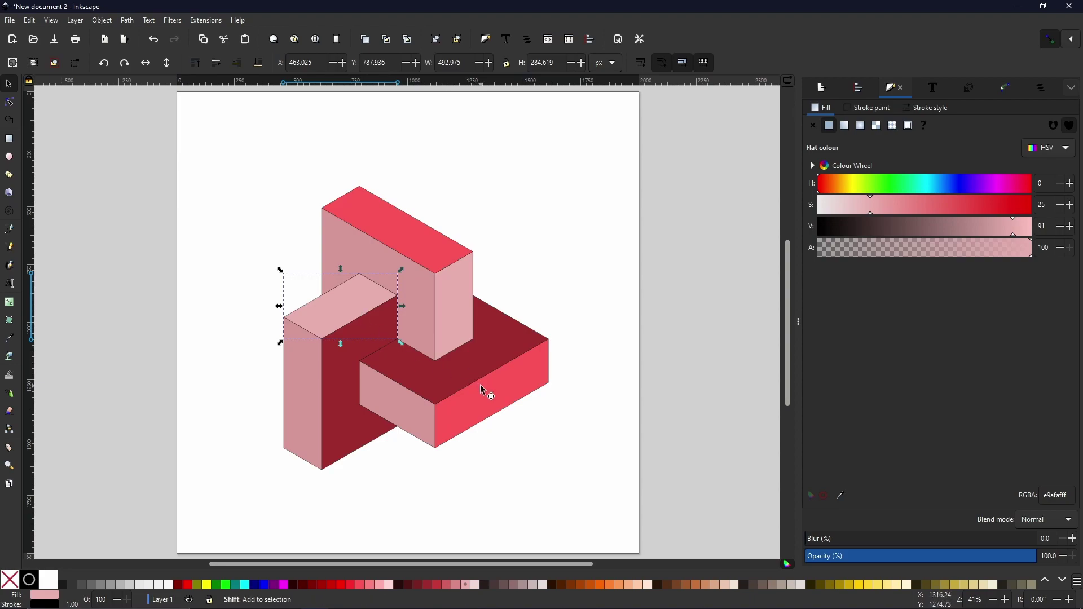
Add the other two top faces and set all three to salmon pink f58989 (S 44, V 96)
left_click(504, 360, "shift")
left_click(389, 233, "shift")
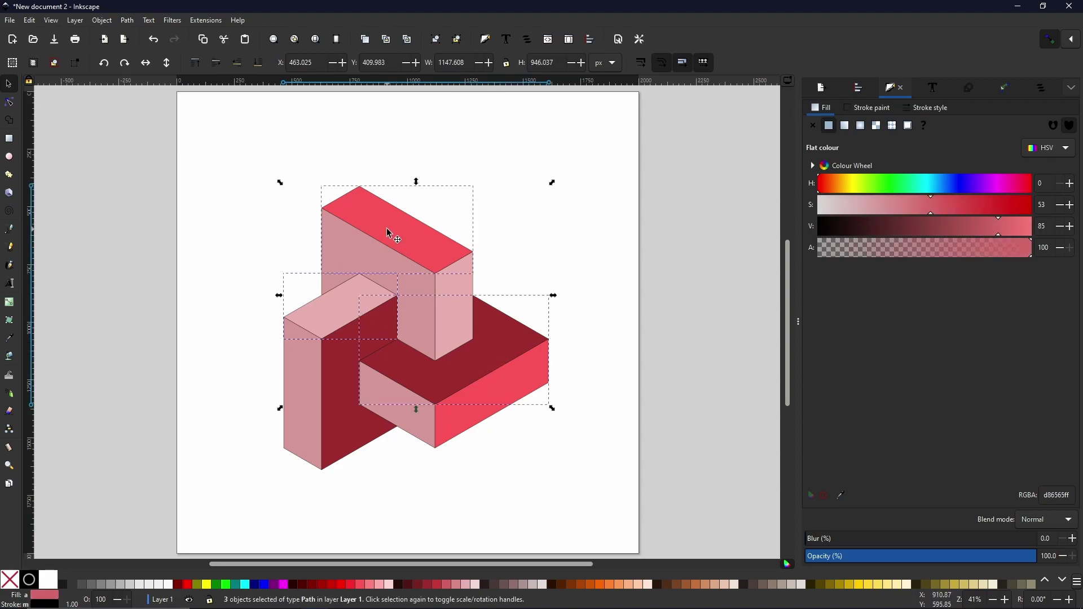
left_click_drag(938, 211, 916, 210)
left_click_drag(1012, 226, 1026, 232)
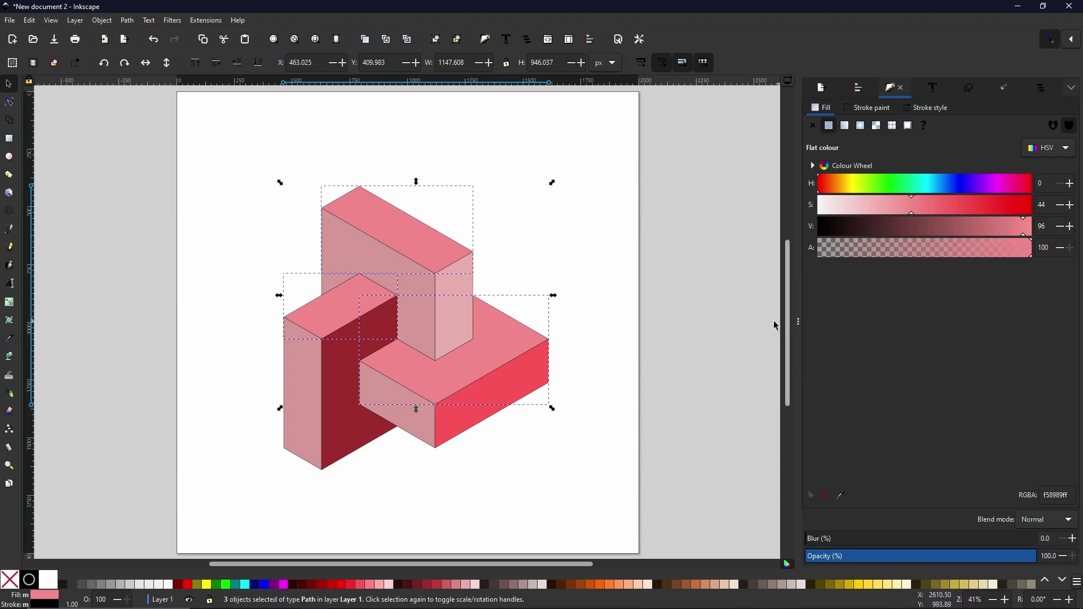
Select the three right-side shadow faces and darken them to maroon 741414 (S 83, V 46)
left_click(350, 423)
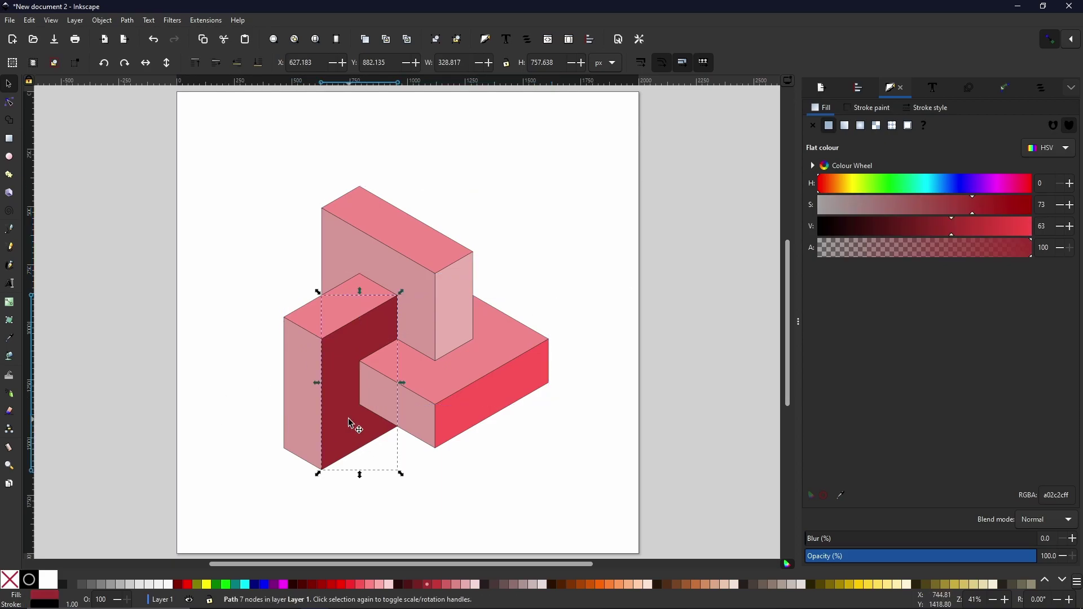
left_click(503, 413, "shift")
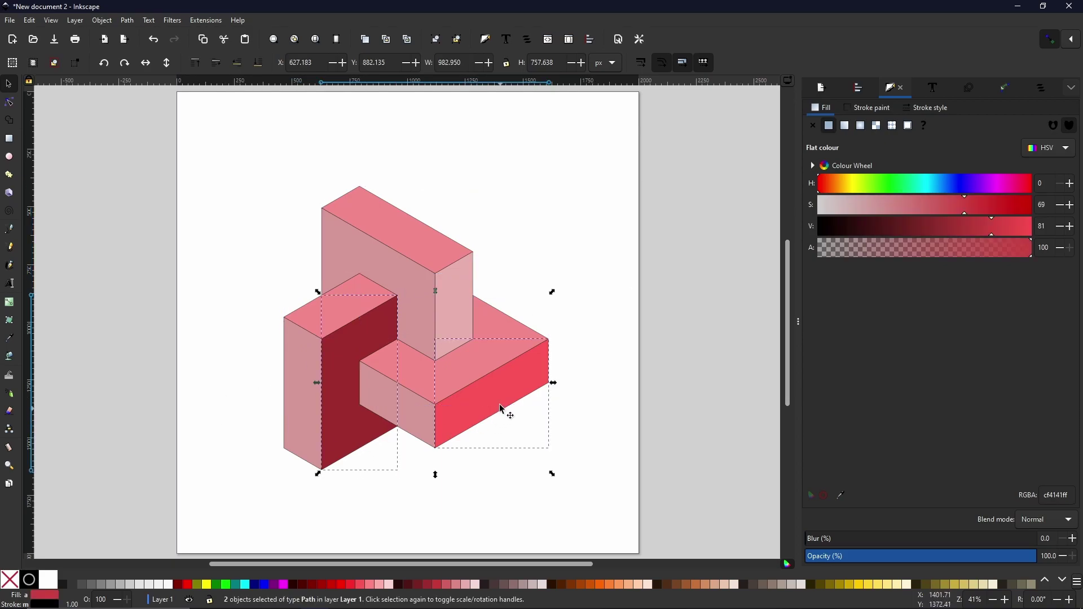
left_click(463, 306, "shift")
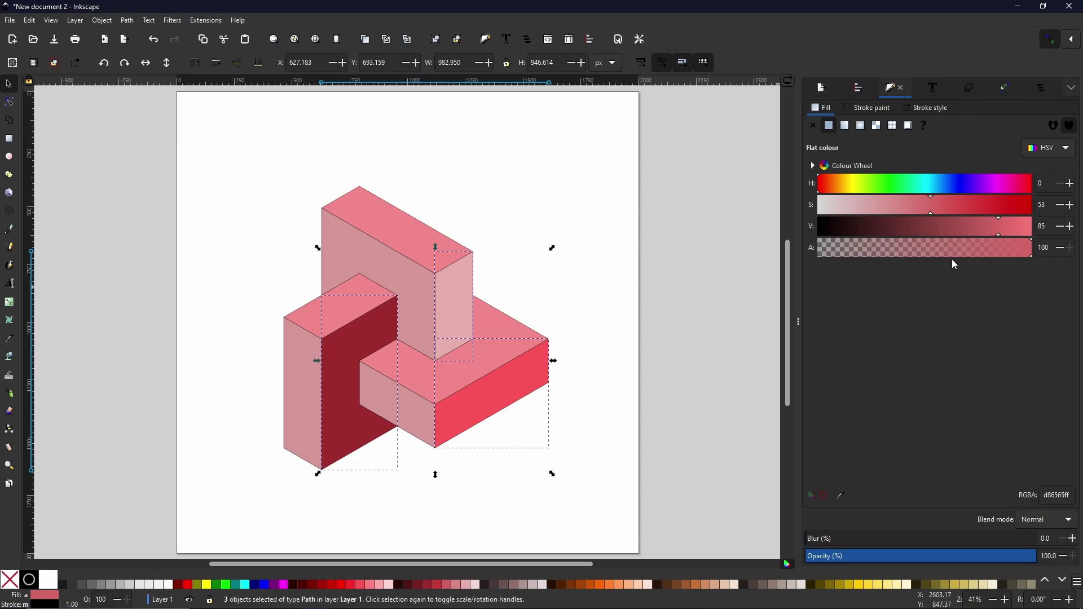
left_click(933, 213)
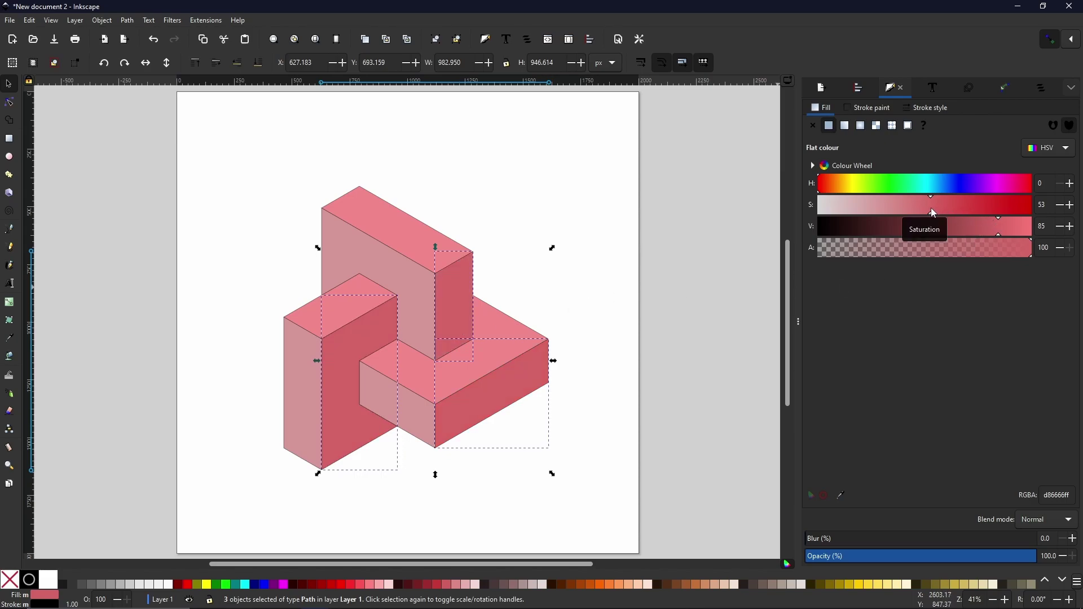
left_click_drag(934, 213, 921, 238)
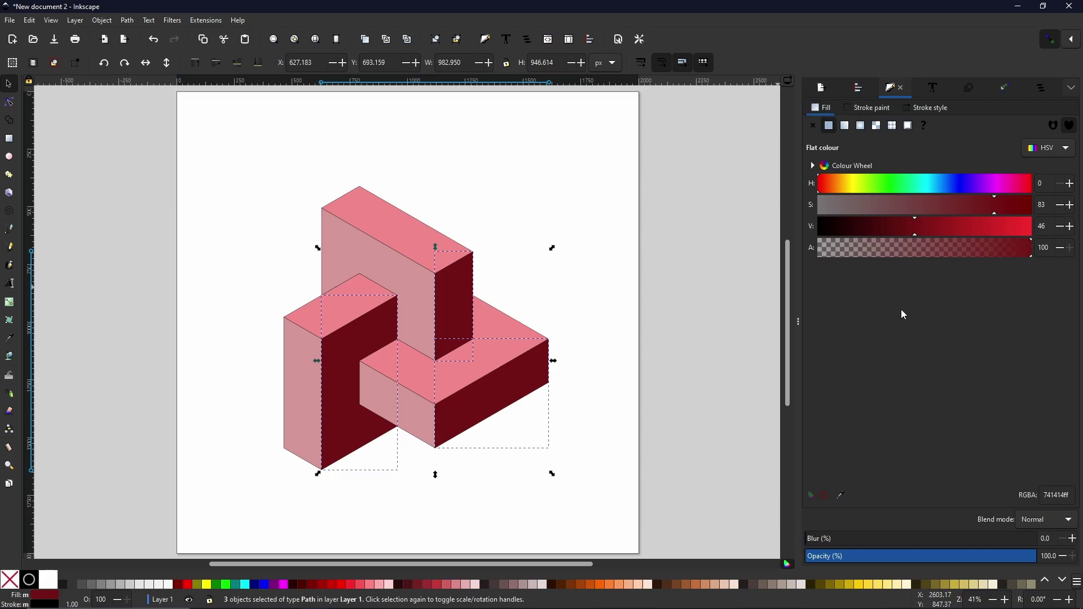
left_click(731, 320)
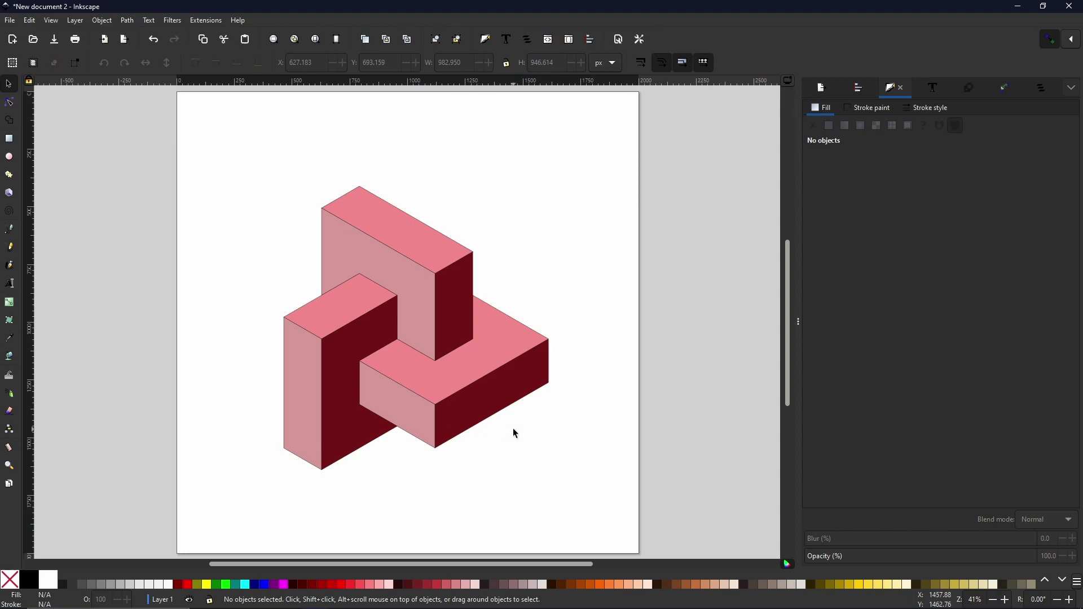
Turn the right block's top face aqua by shifting its hue to about 180
left_click(514, 327)
left_click(498, 410, "shift")
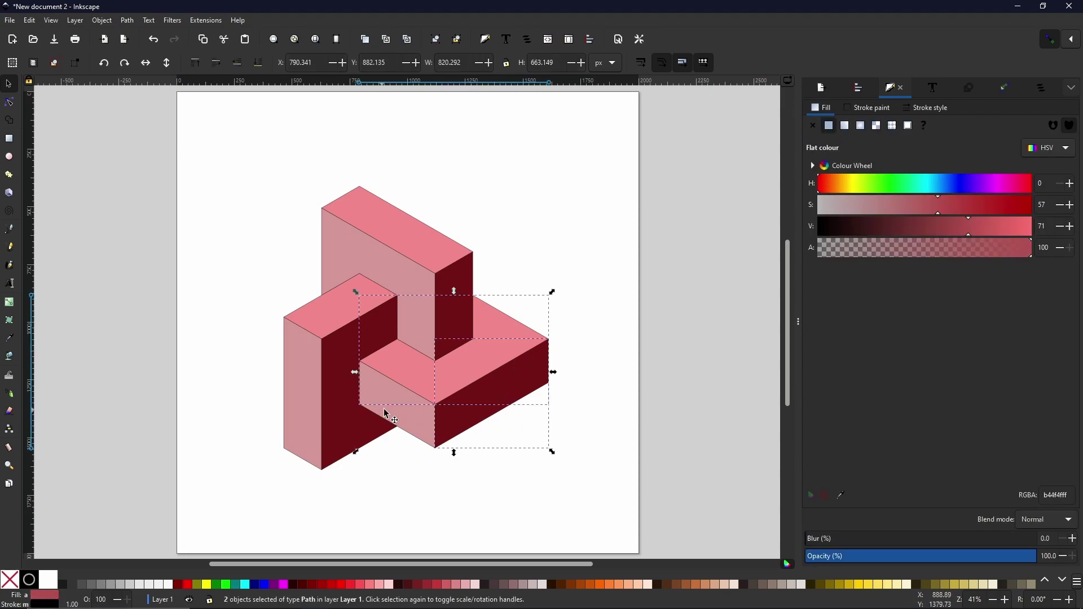
left_click(393, 420, "shift")
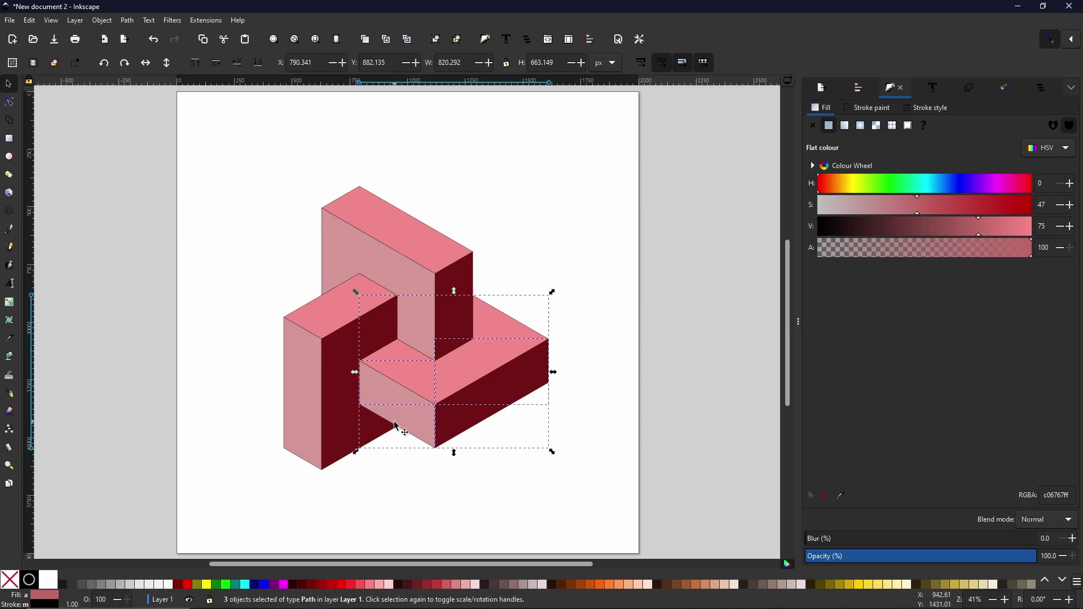
key("Escape")
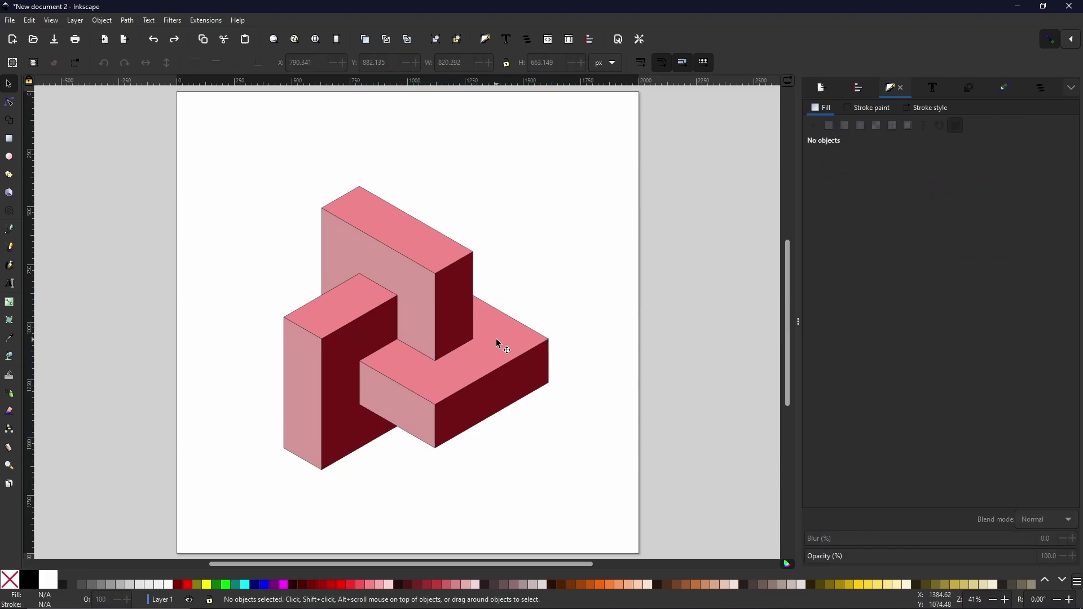
left_click(499, 344)
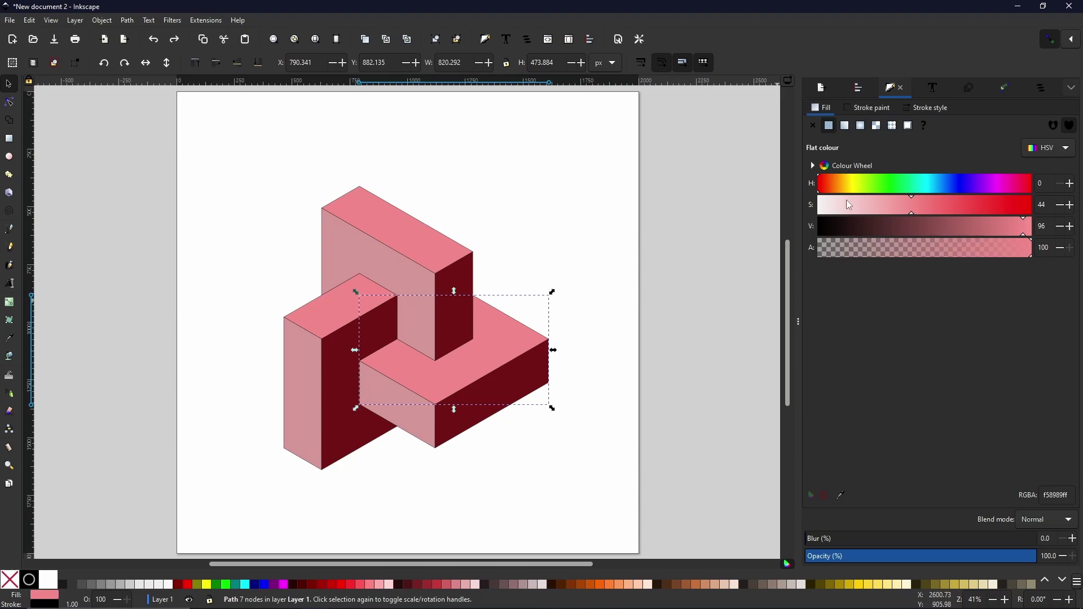
left_click_drag(824, 186, 925, 187)
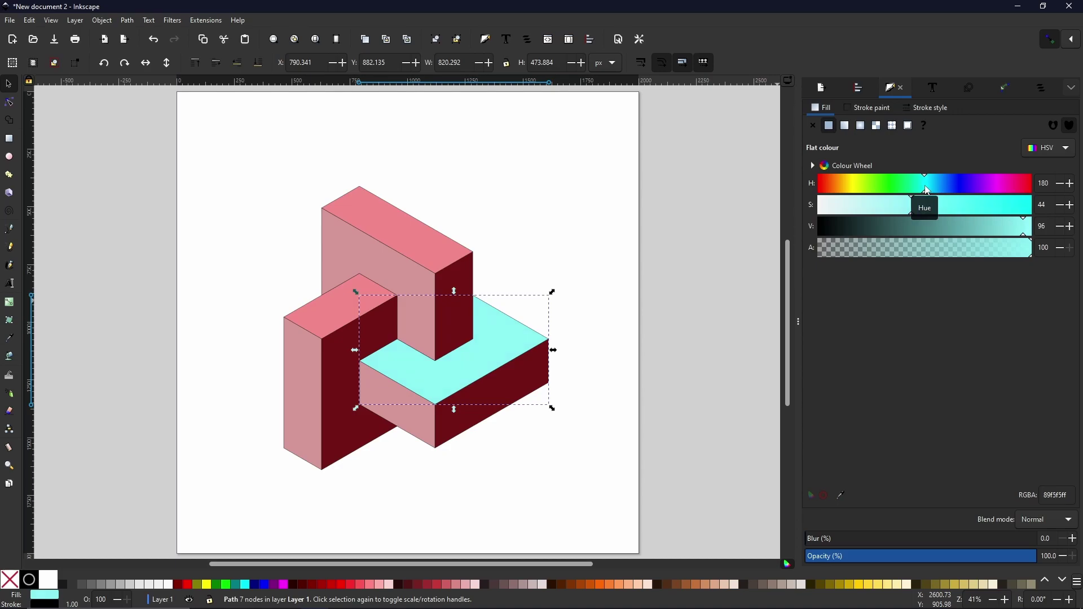
left_click(1044, 184)
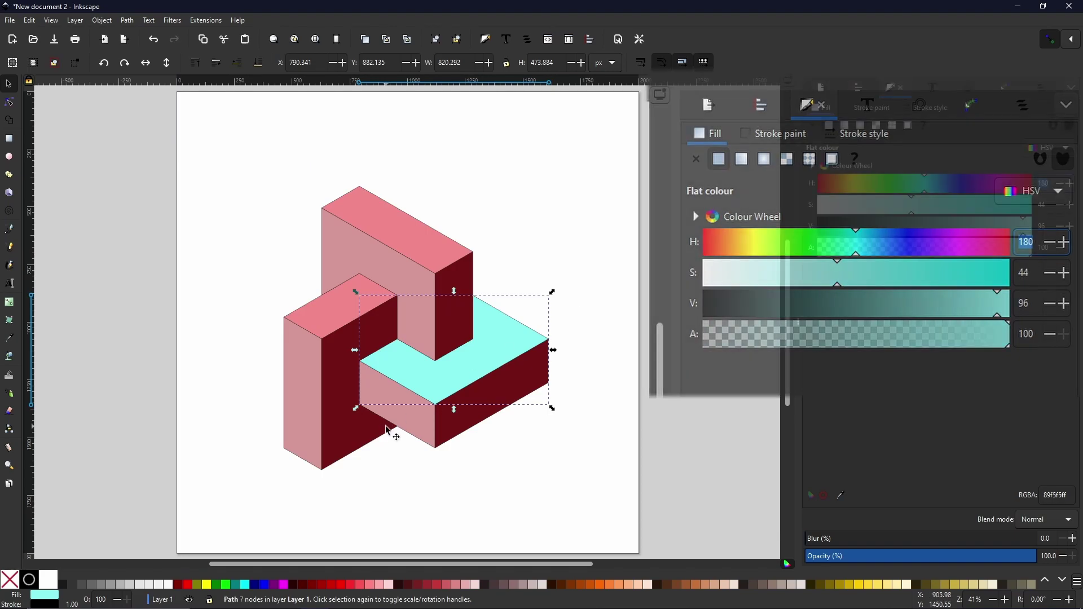
Make the right block's front face pale teal and its side face dark teal 147474
left_click(404, 419)
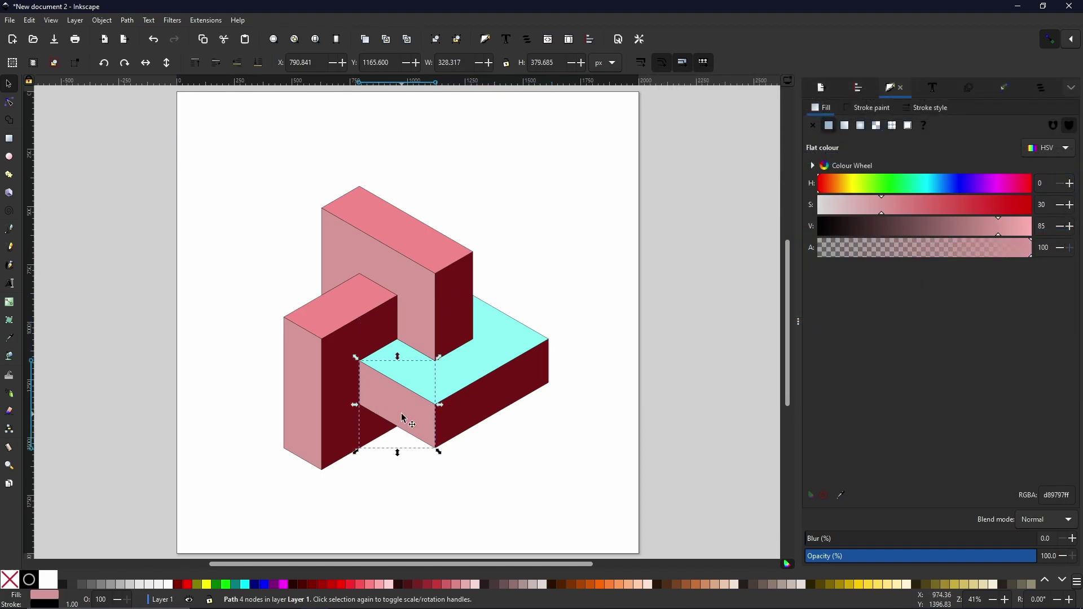
left_click_drag(918, 186, 927, 187)
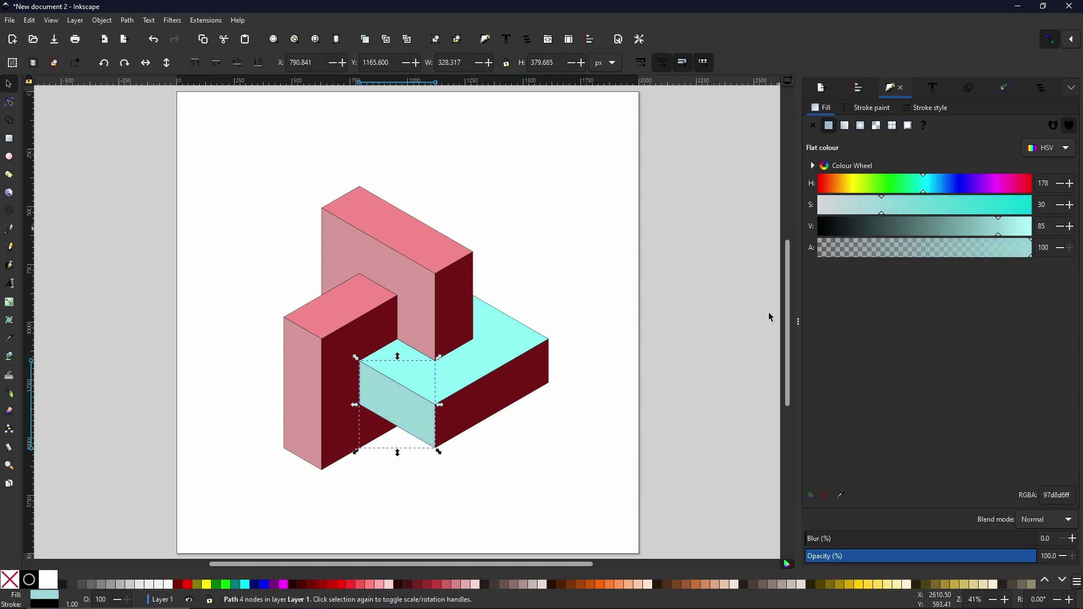
left_click(519, 397)
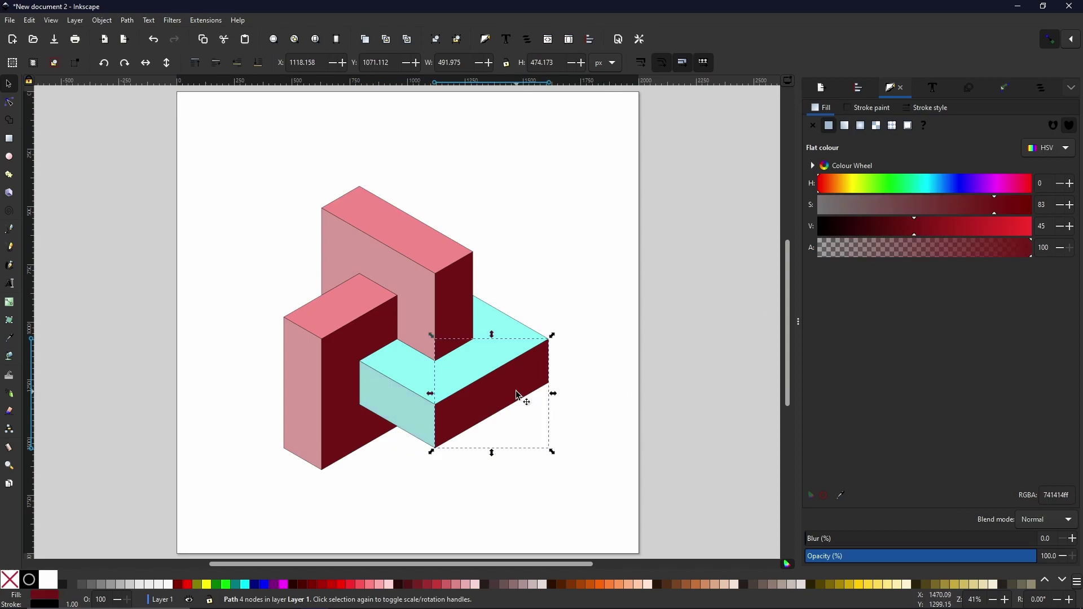
left_click(928, 188)
left_click_drag(927, 188, 924, 190)
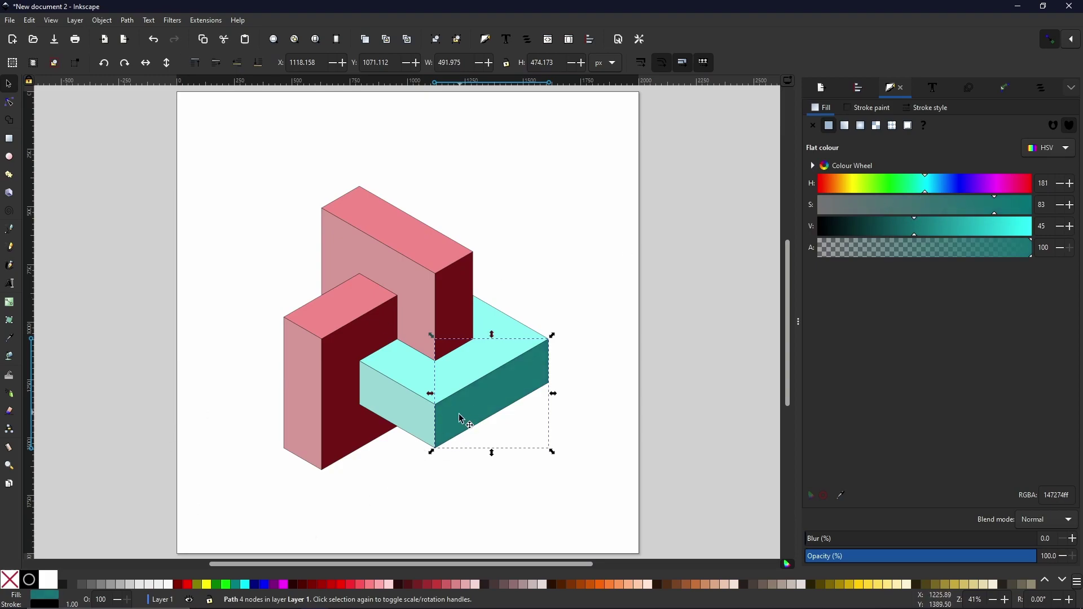
left_click(627, 370)
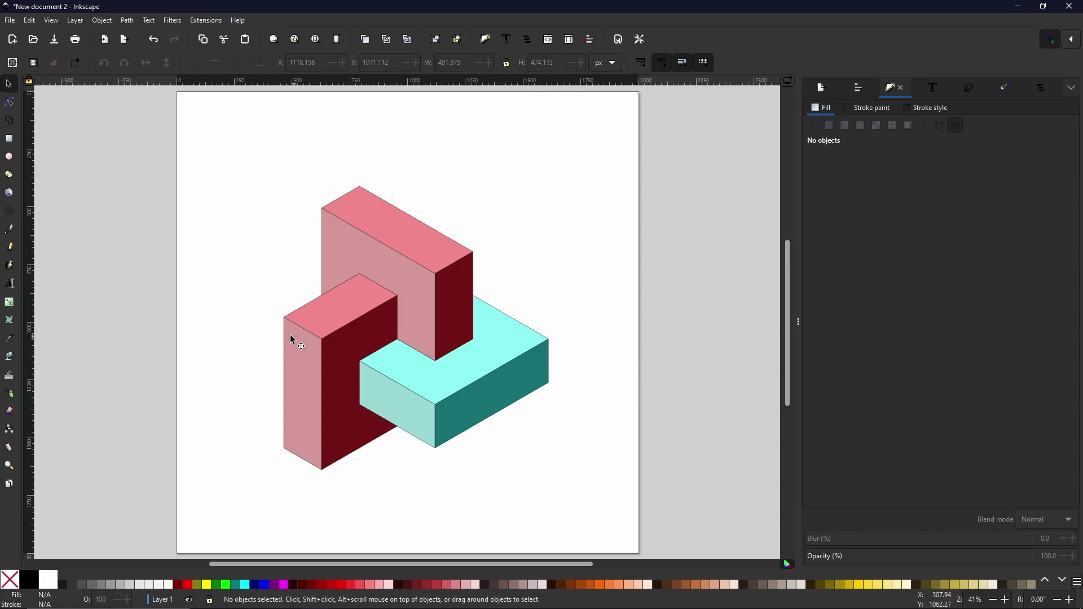
Paste a green style onto the front block's top, tall left and dark front faces
left_click(318, 322)
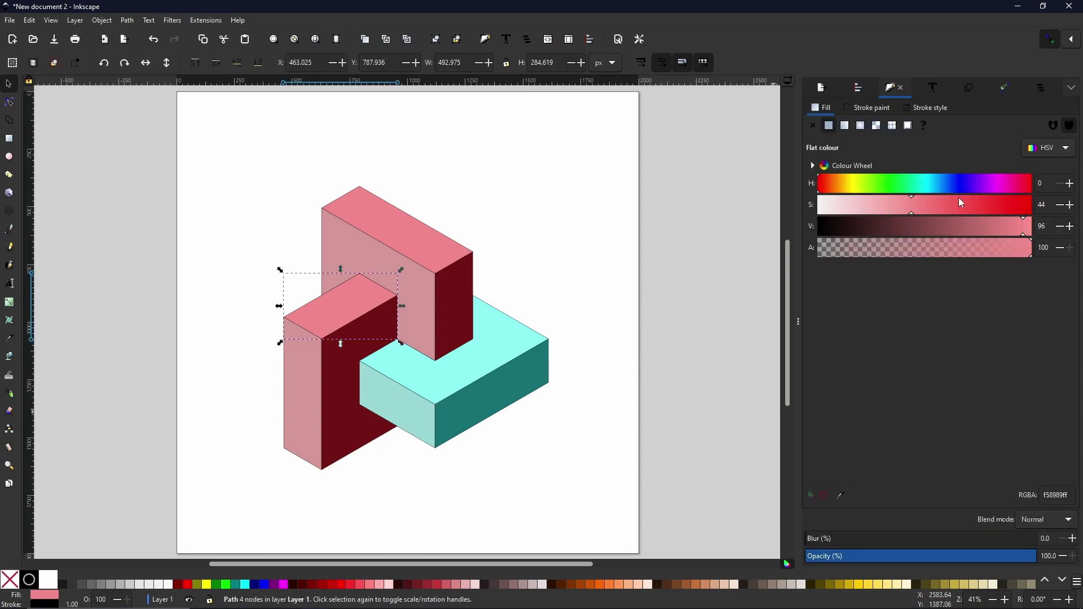
key("ctrl+shift+v")
left_click(304, 373)
key("ctrl+shift+v")
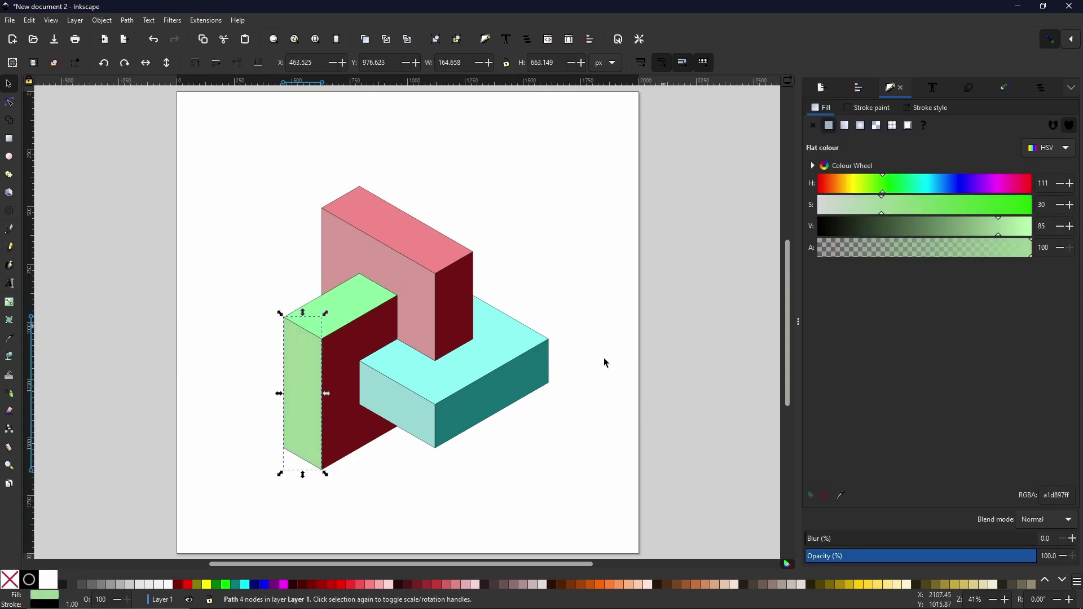
key("Tab")
key("ctrl+shift+v")
left_click(697, 315)
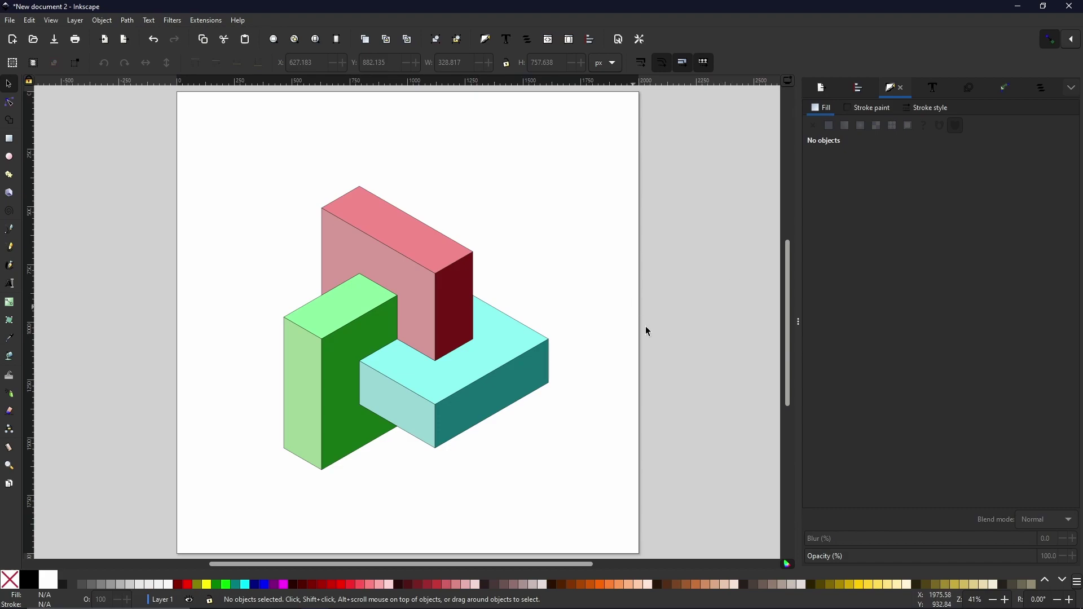
Lower the V of the green, pink and aqua top faces slightly, the aqua becoming 73cdcd
left_click(348, 319)
left_click_drag(1022, 232, 992, 232)
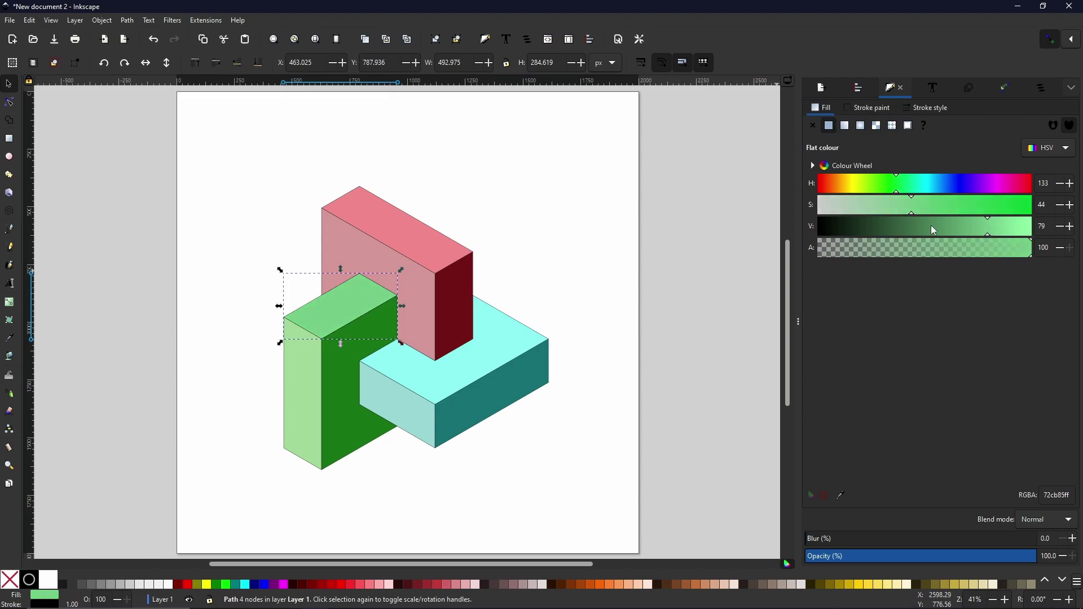
left_click(404, 232)
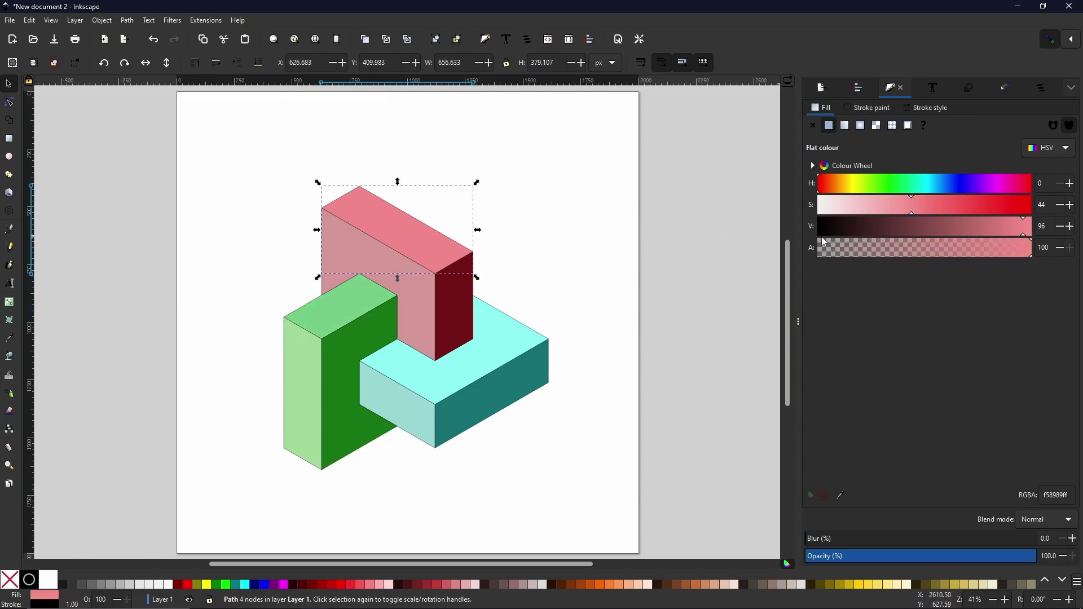
left_click(991, 229)
left_click(474, 364)
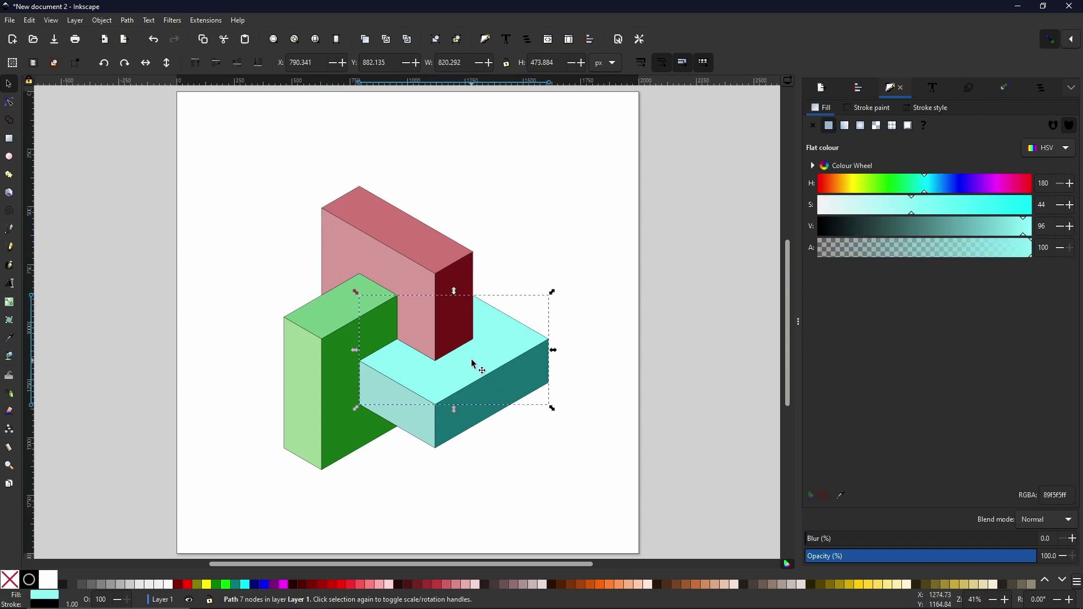
left_click(1001, 229)
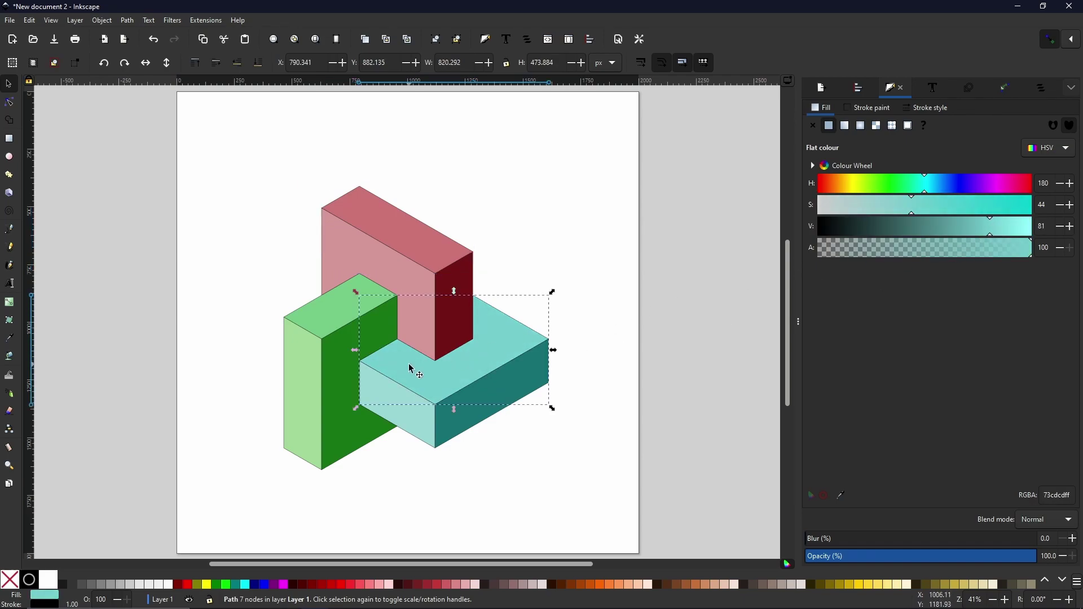
left_click(435, 516)
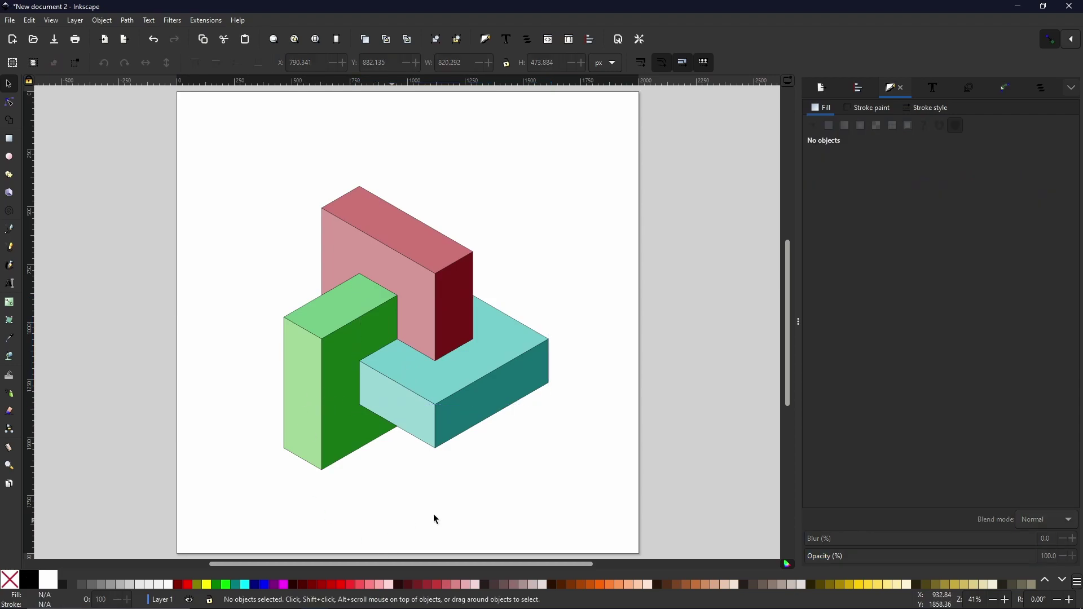